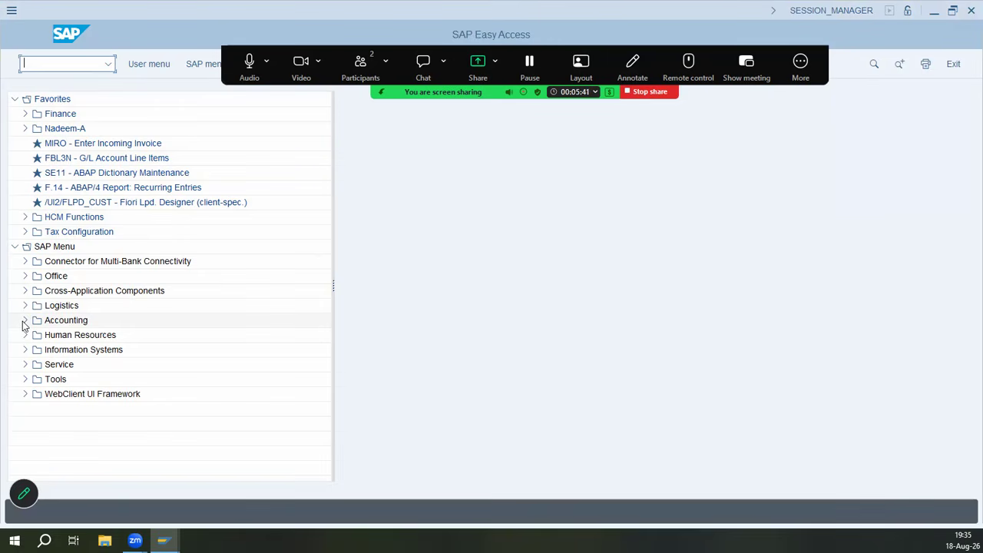
- Expand the SAP menu through Logistics, Materials Management, Material Master and Material to show the Create (General) transactions
left_click(23, 306)
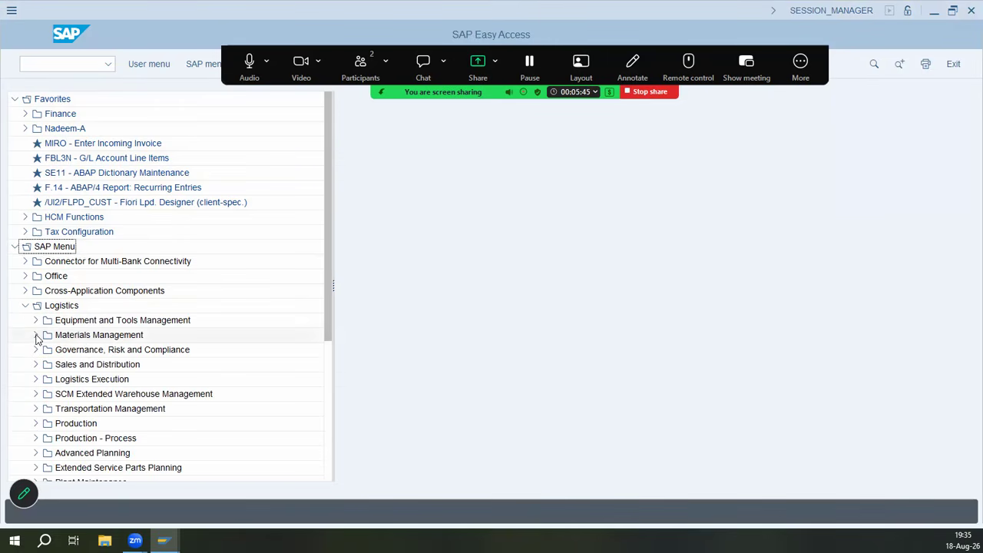
left_click(36, 336)
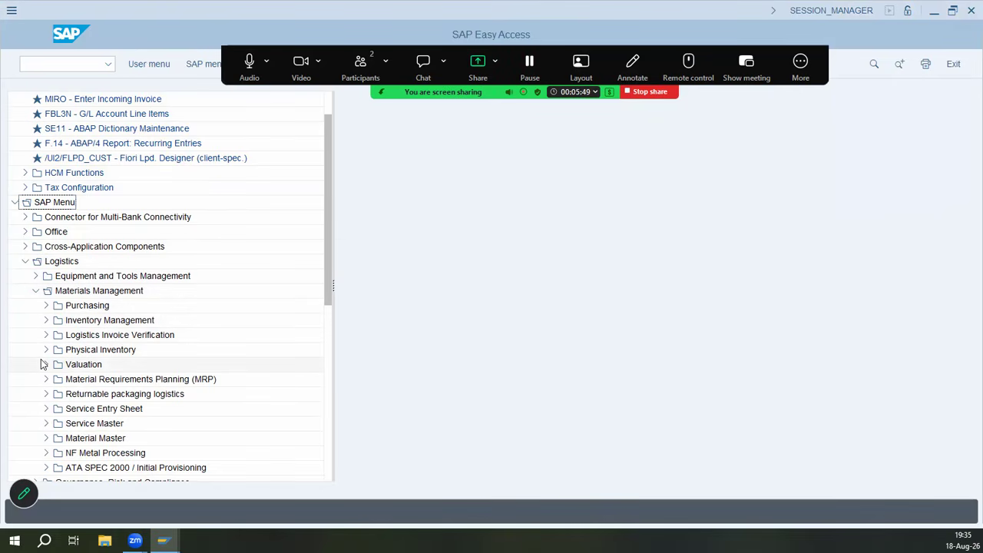
left_click(45, 438)
left_click(57, 452)
scroll(194, 289, "down", 3)
scroll(194, 288, "down", 1)
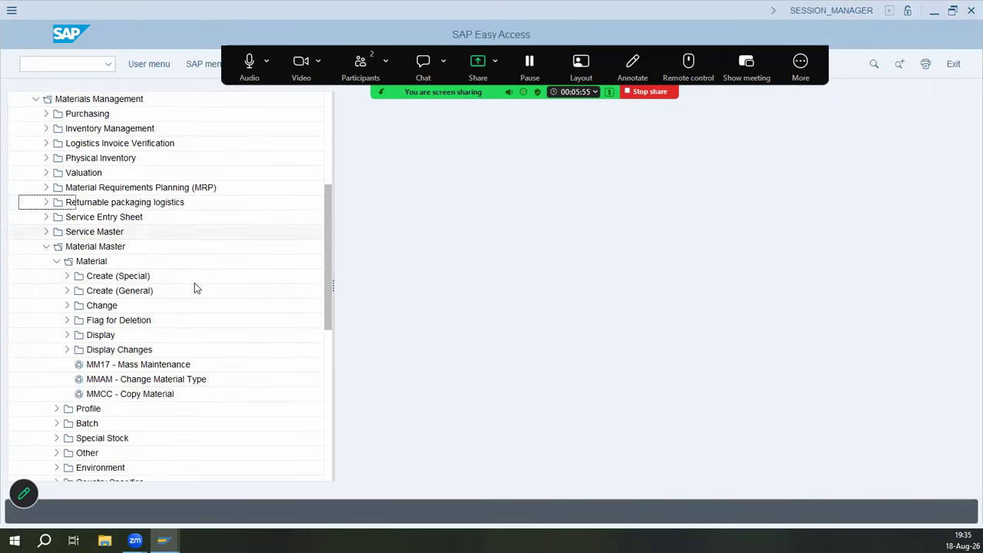
left_click(67, 291)
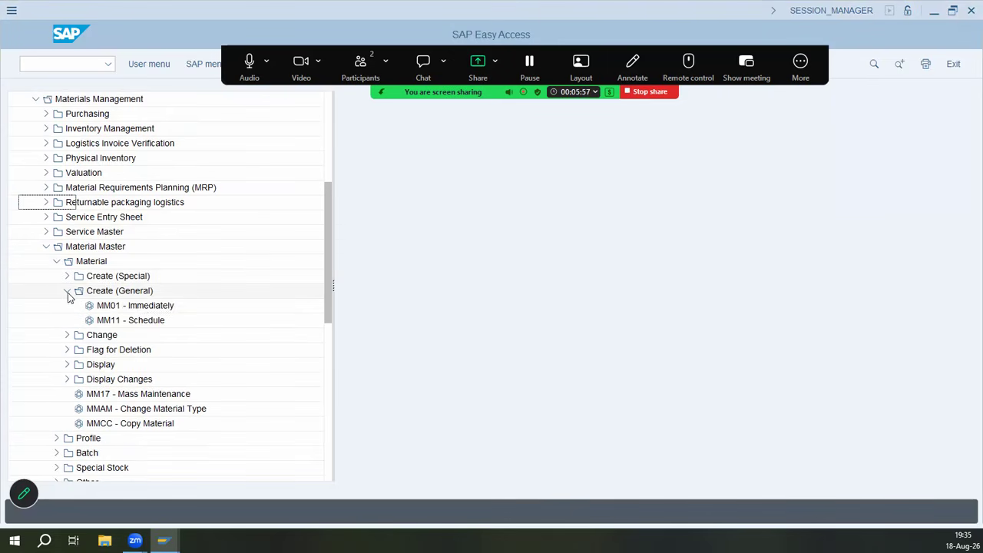
left_click(127, 305)
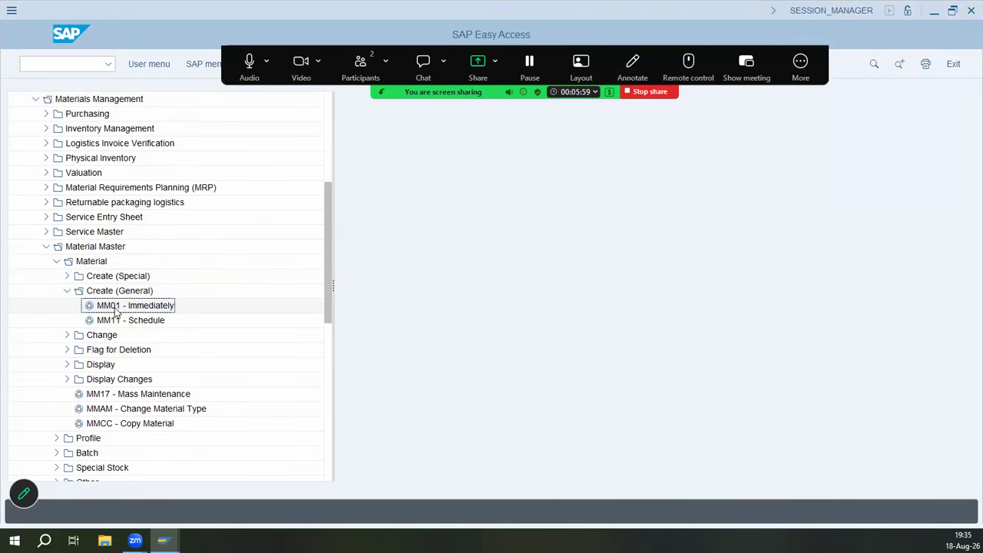
- Look through the Create (Special) transactions, collapse that folder and open MM01 - Immediately
left_click(67, 277)
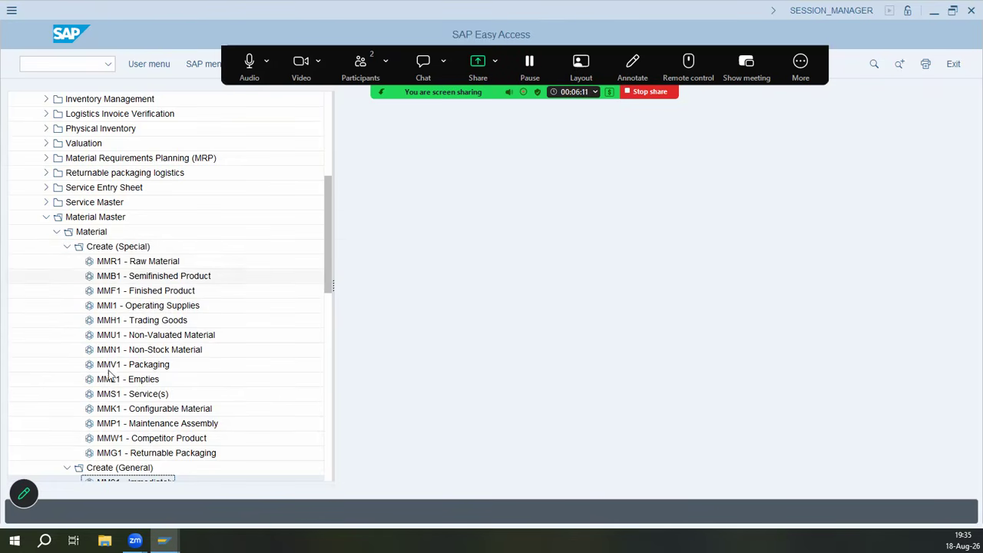
left_click(68, 247)
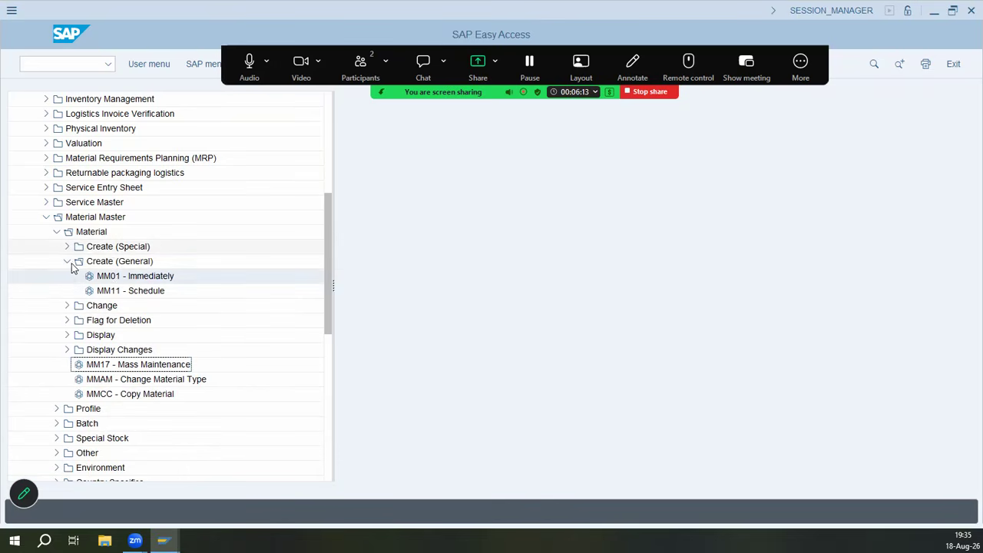
double_click(153, 277)
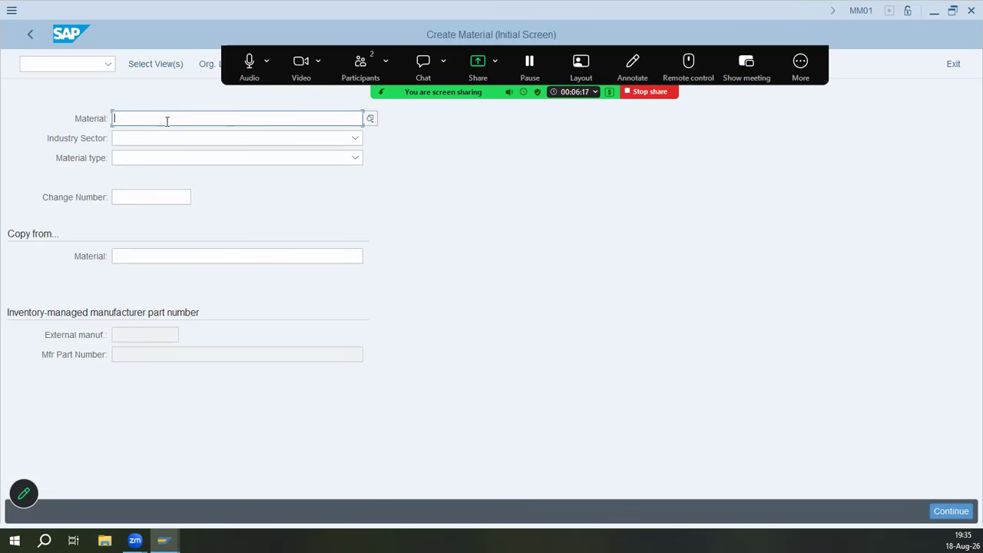
- Enter testwm1 as the material and choose Mechanical engineering as the industry sector
left_click(185, 118)
left_click(174, 137)
left_click(171, 137)
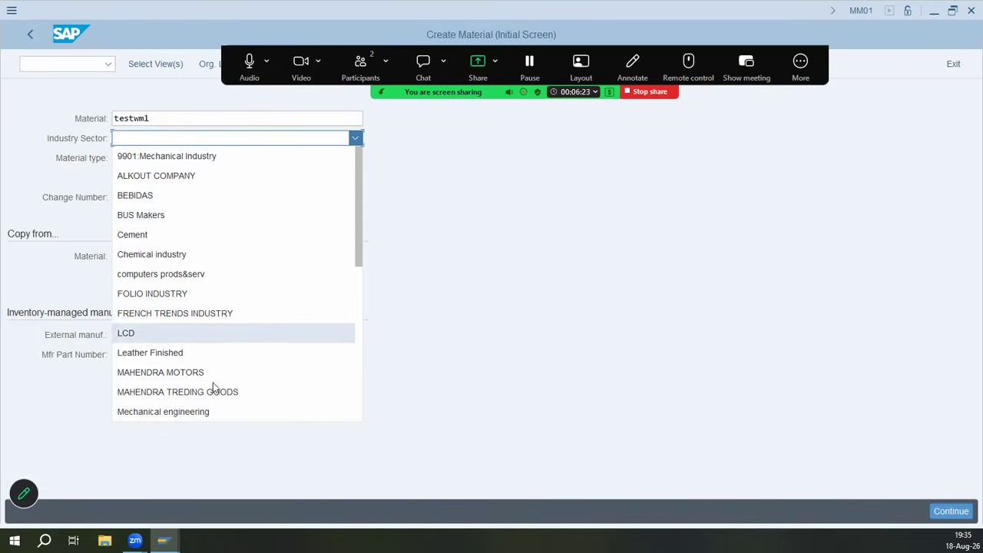
left_click(212, 412)
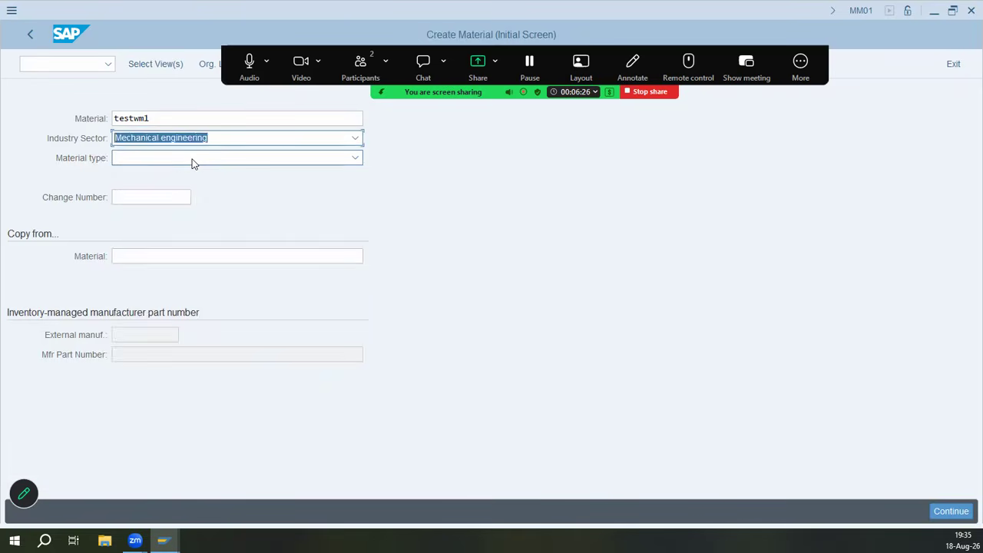
- Choose Raw materials (ROH-RAW) as the material type
left_click(193, 159)
scroll(212, 286, "down", 8)
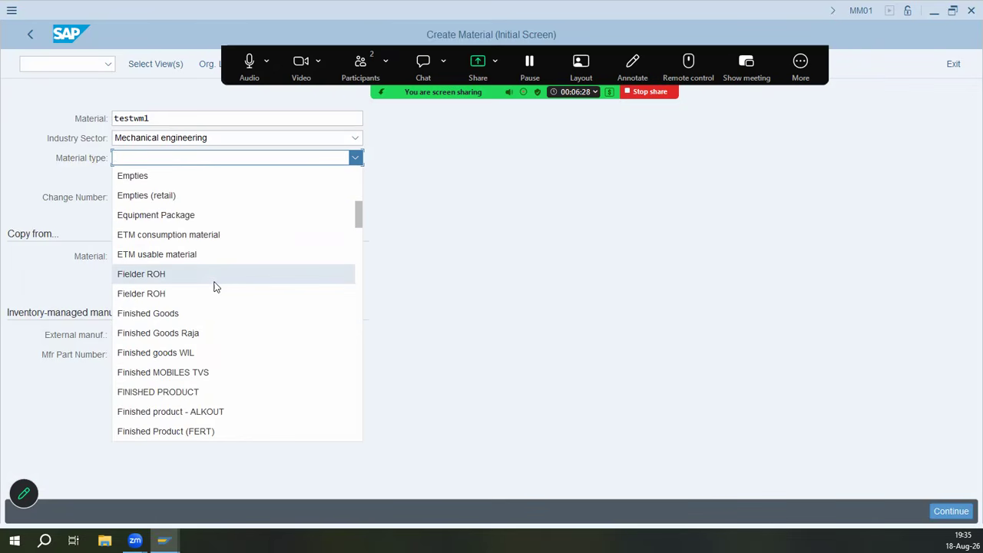
scroll(215, 285, "down", 3)
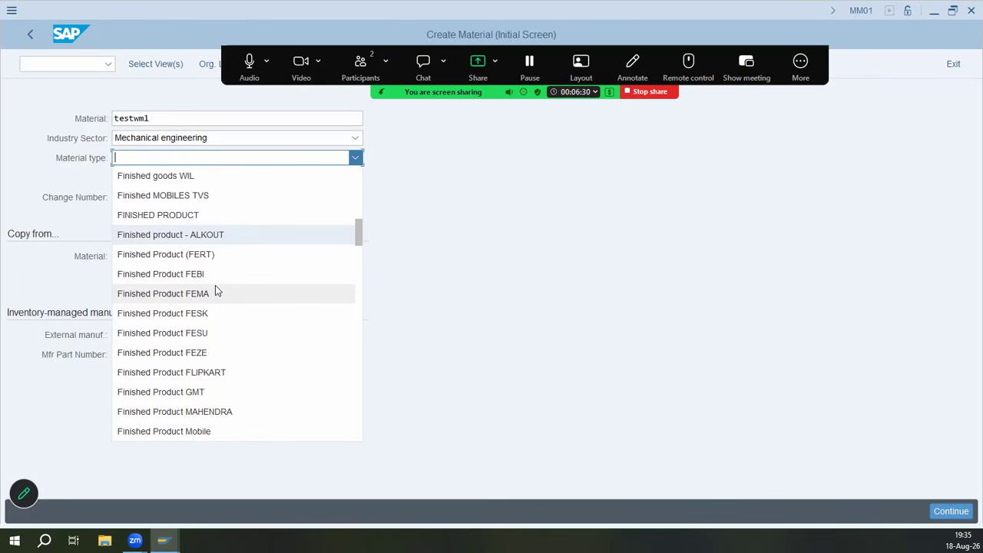
scroll(215, 290, "down", 3)
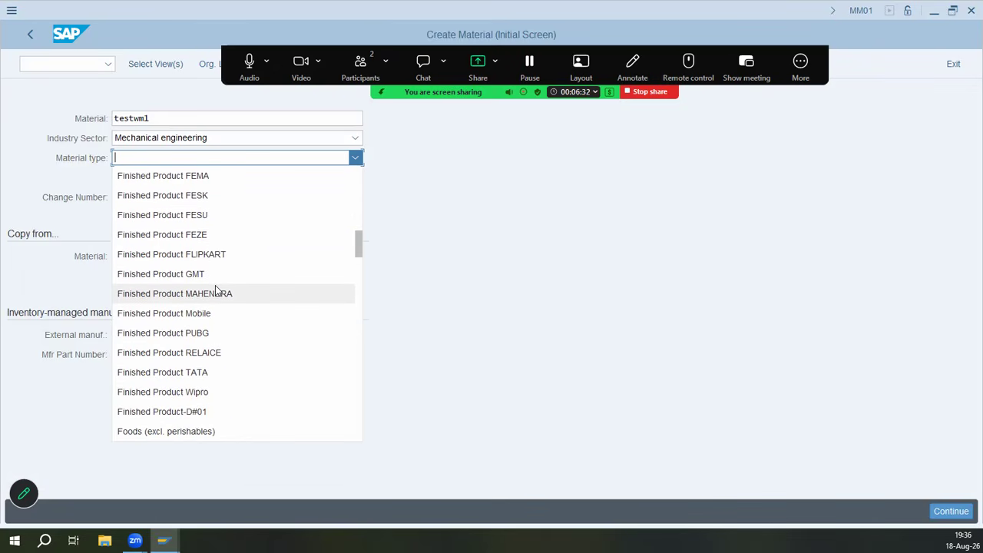
scroll(215, 288, "down", 4)
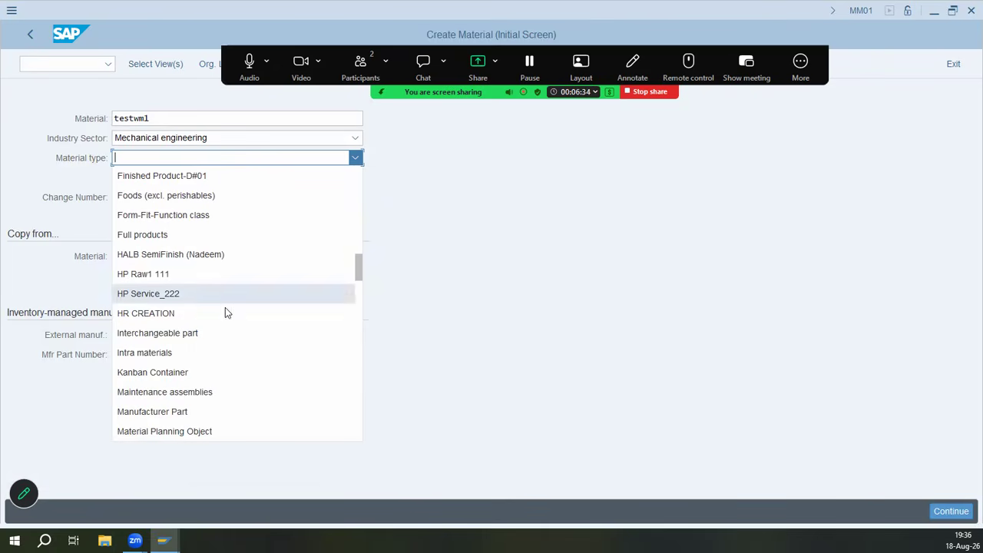
scroll(226, 313, "down", 4)
scroll(226, 313, "down", 7)
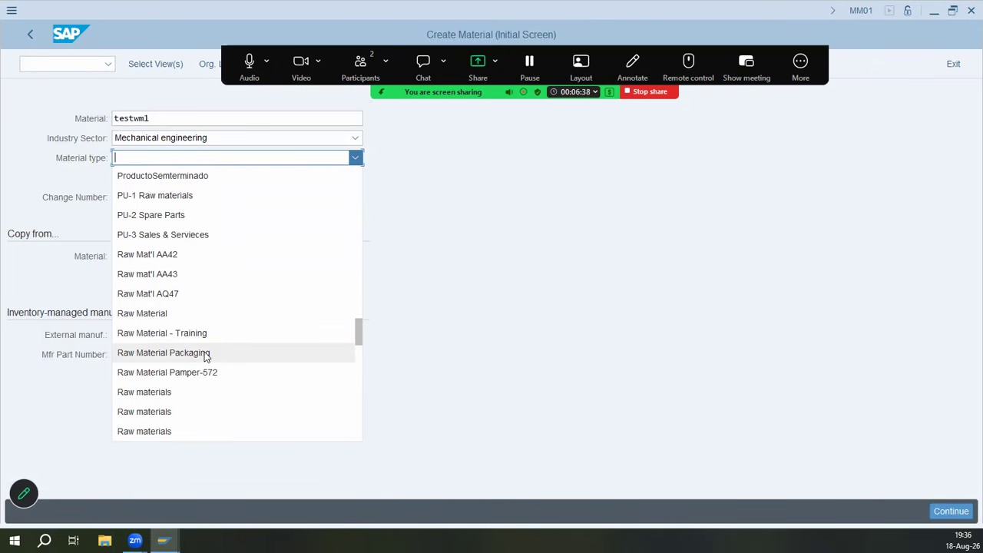
scroll(206, 355, "down", 2)
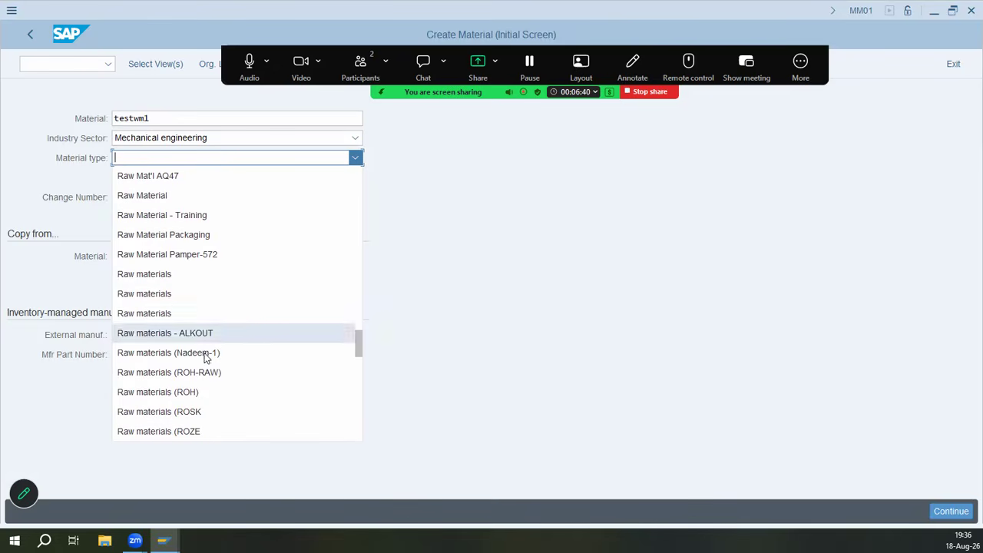
left_click(206, 374)
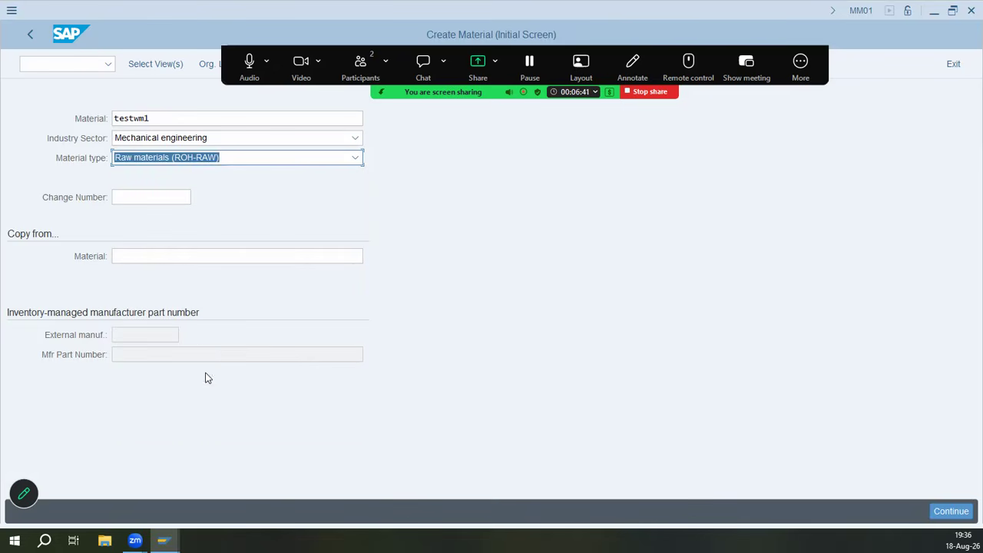
left_click(148, 69)
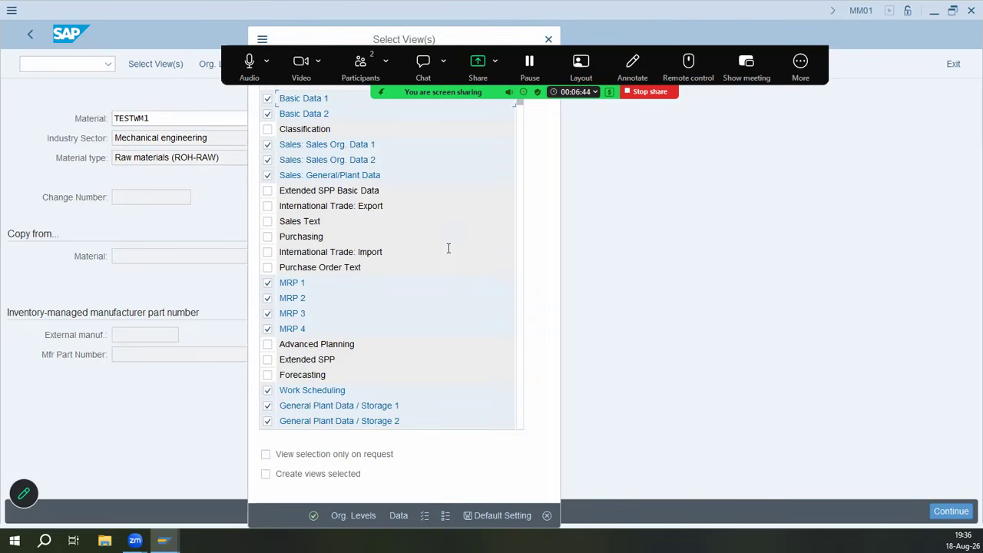
left_click(355, 513)
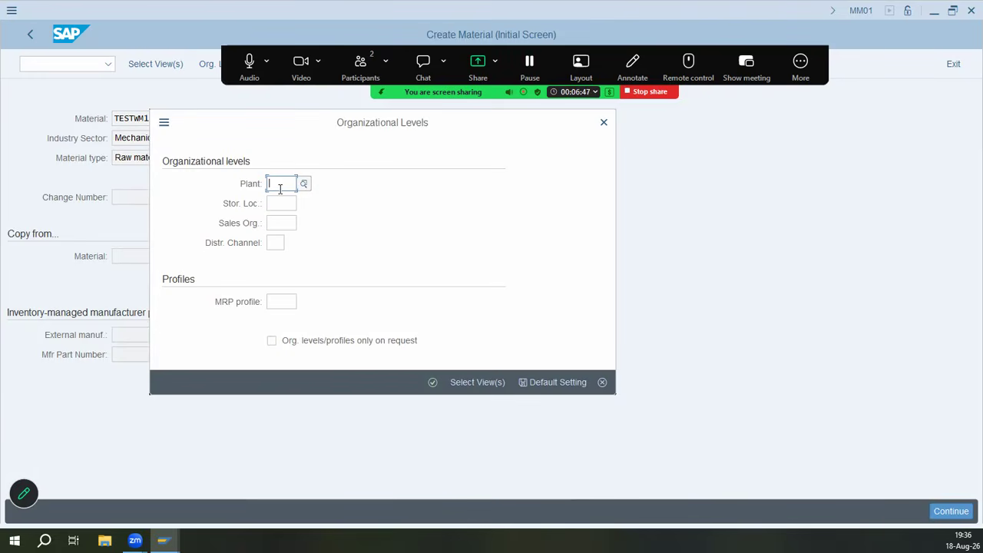
type("ed")
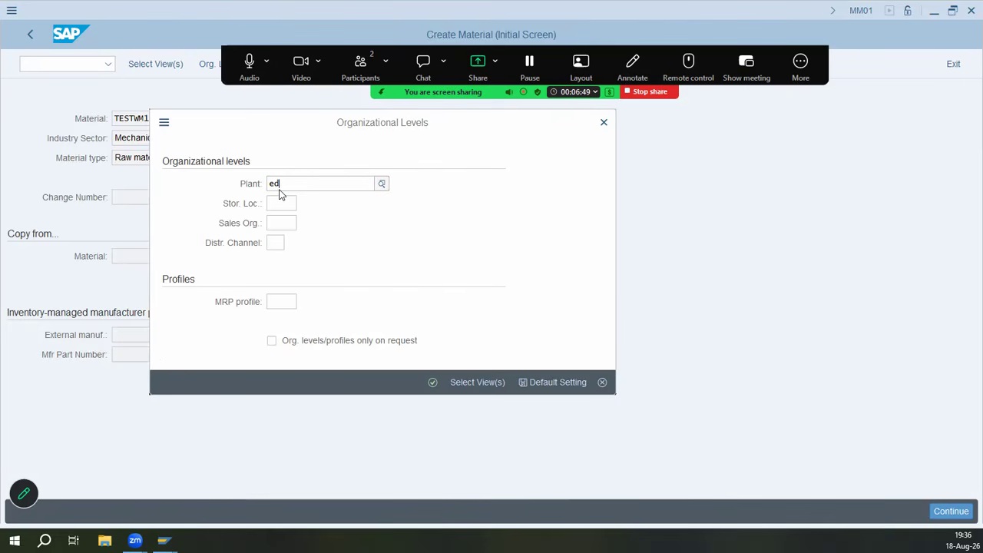
type("0")
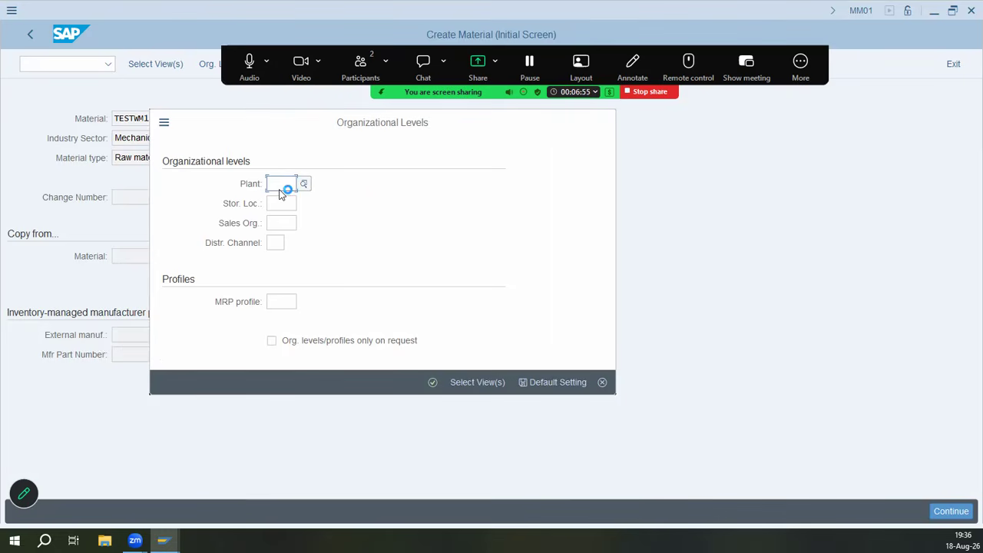
type("d01")
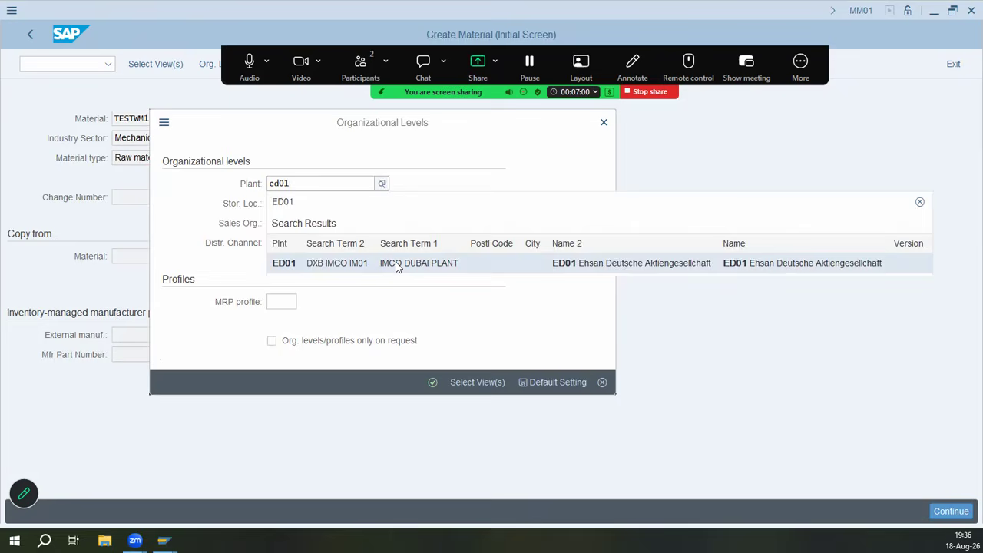
left_click(395, 263)
left_click(279, 202)
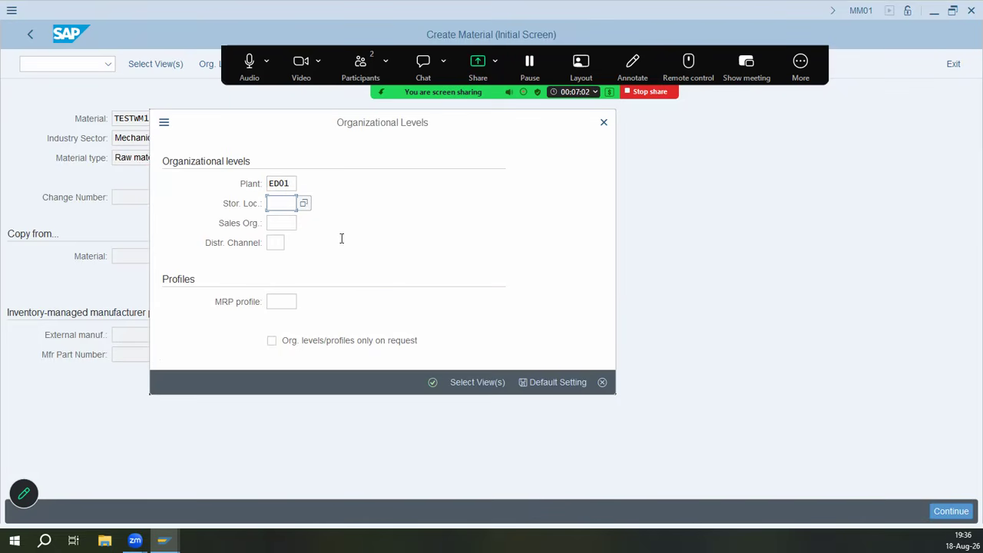
key("Down")
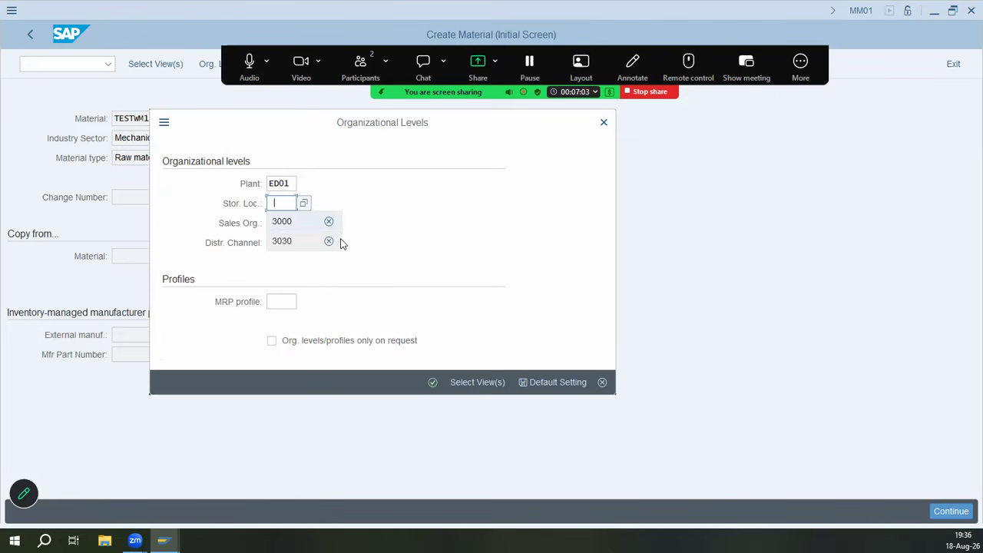
key("Return")
key("Tab")
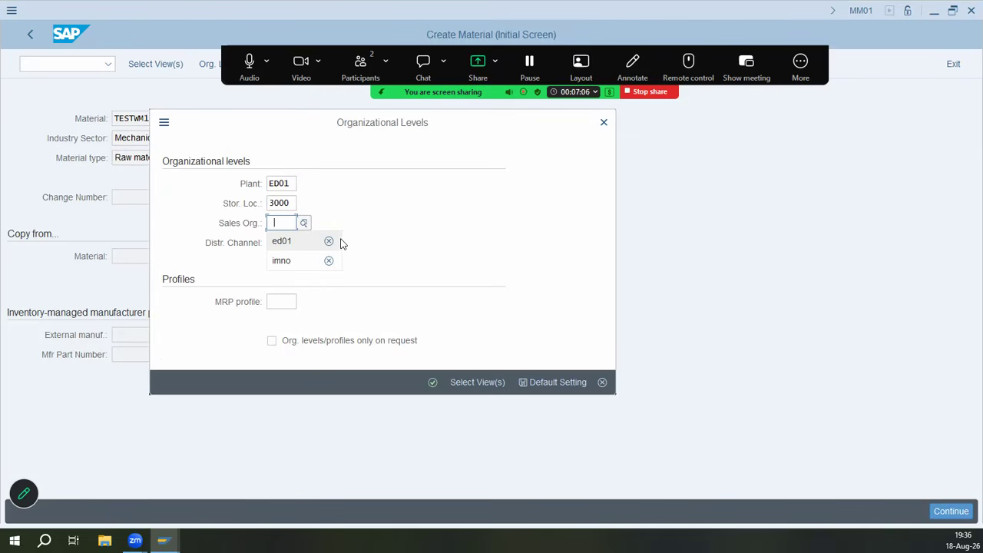
left_click(342, 244)
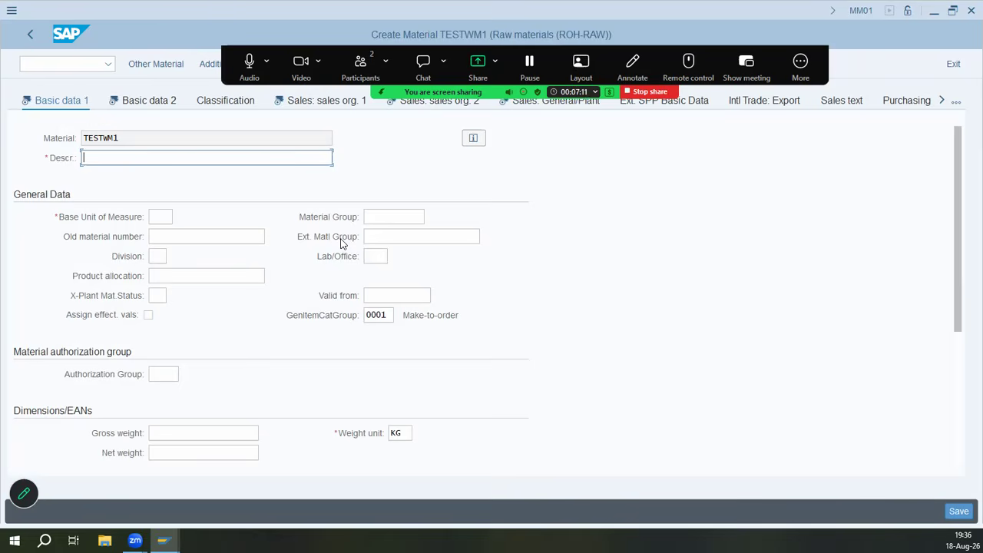
left_click(954, 67)
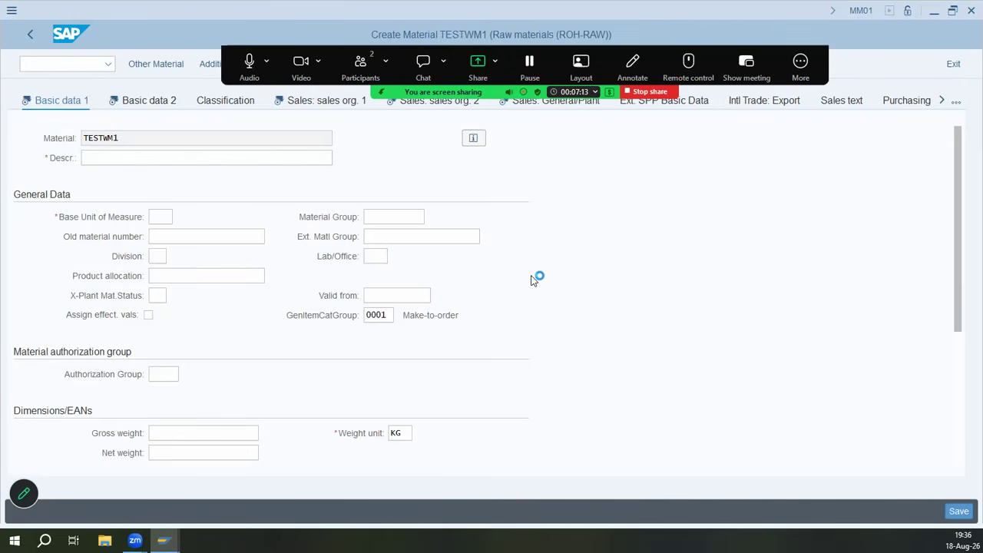
left_click(303, 345)
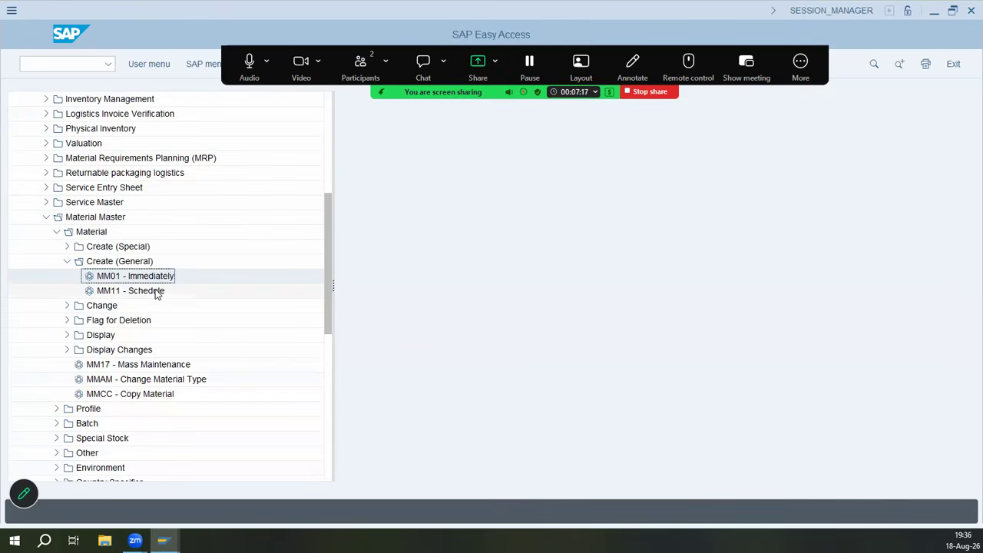
- Start MM01 again for material testwm1 and continue from the preselected views to the organizational levels
type("testwml")
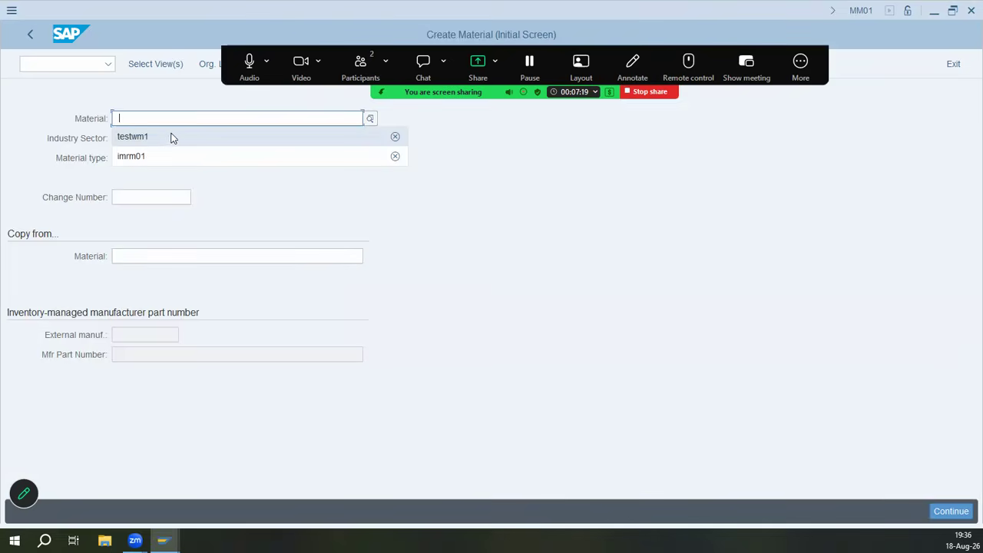
left_click(176, 66)
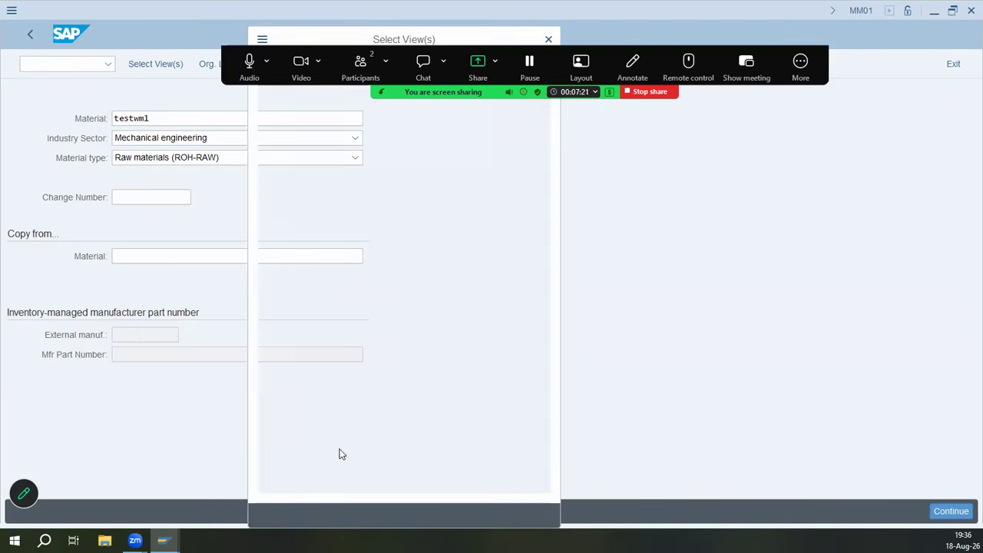
key("Return")
- Set plant ED01, storage location 3000, sales organization ed01 and distribution channel e1, and confirm the organizational levels
type("ED01")
left_click(283, 206)
type("3")
left_click(285, 220)
left_click(285, 223)
type("ed01")
left_click(277, 243)
type("e")
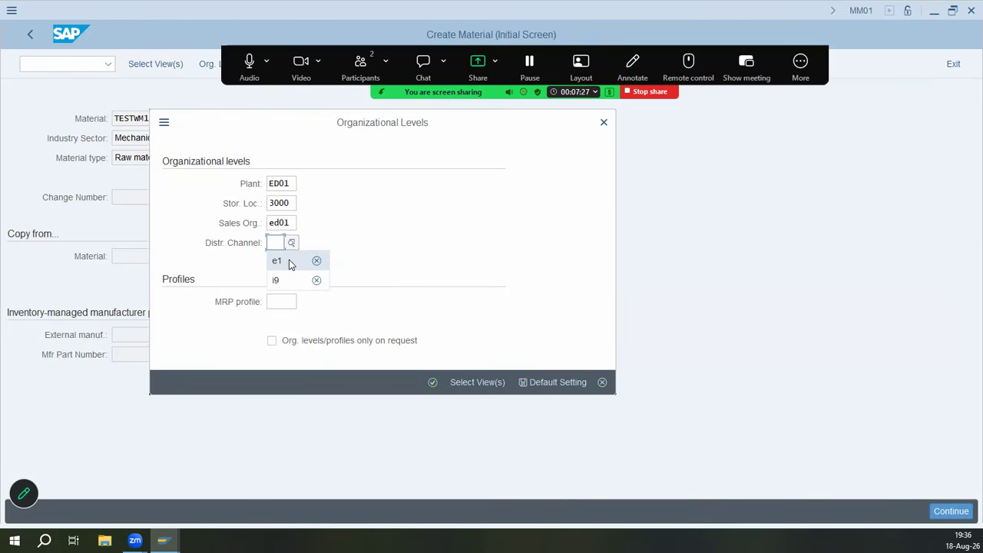
left_click(287, 262)
left_click(432, 381)
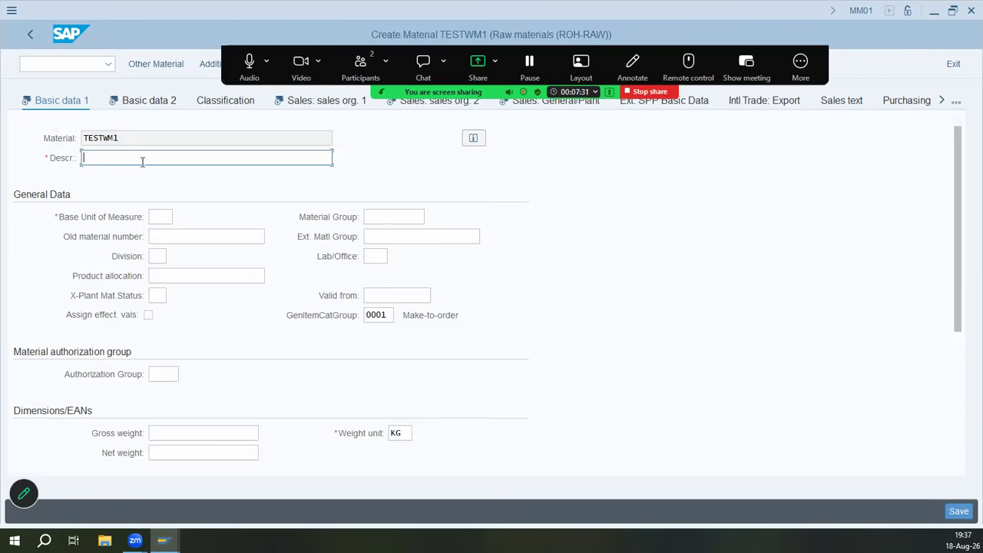
- Enter TESTWM1 as the material description and ea as the base unit of measure
left_click(142, 161)
left_click(143, 180)
left_click(163, 217)
left_click(176, 235)
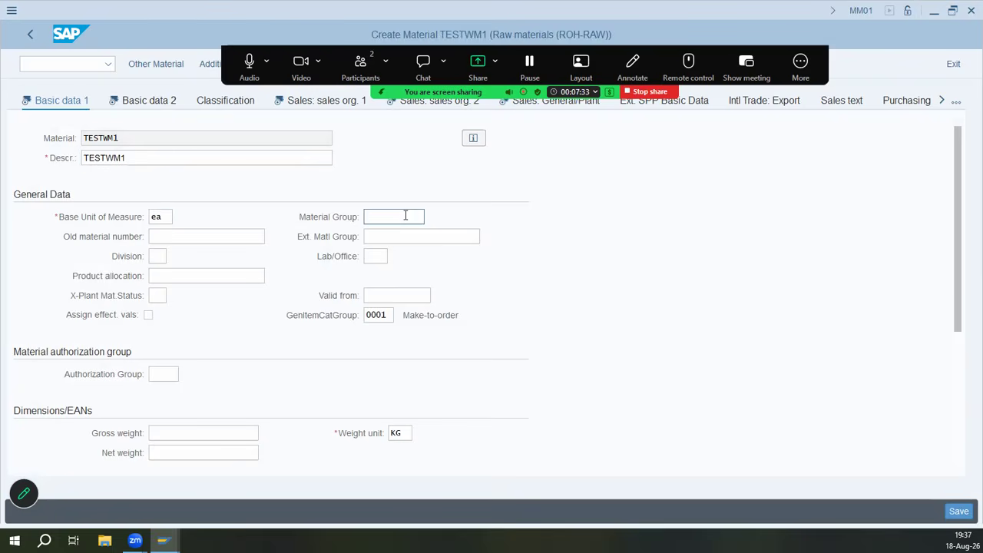
- Enter a gross weight and a net weight of 1 KG and continue to the Basic data 2 view
scroll(174, 356, "down", 3)
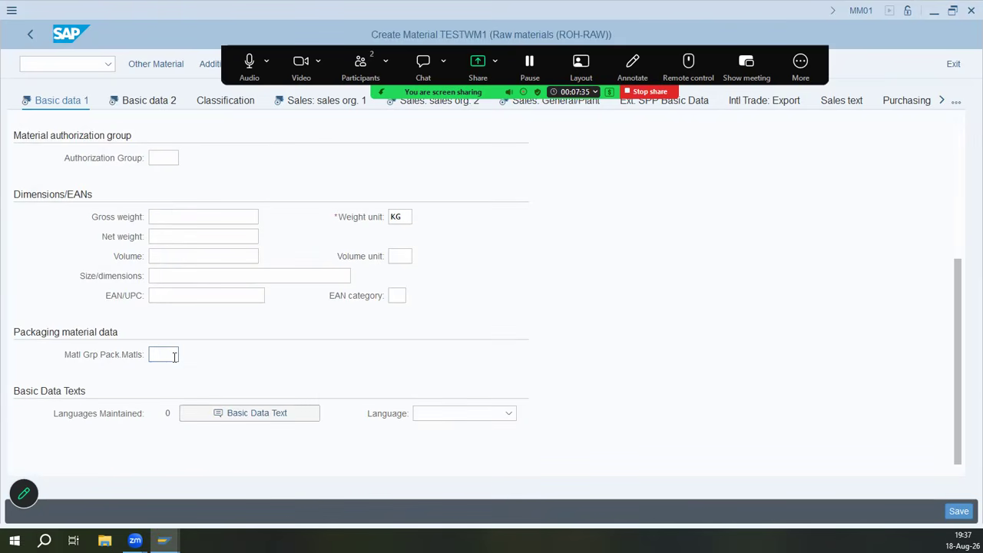
left_click(184, 234)
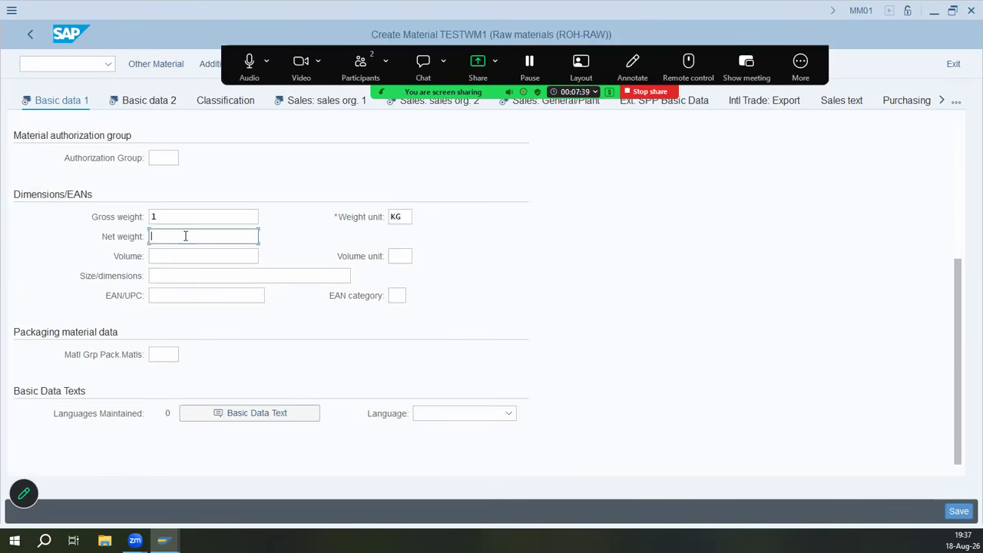
scroll(222, 204, "up", 3)
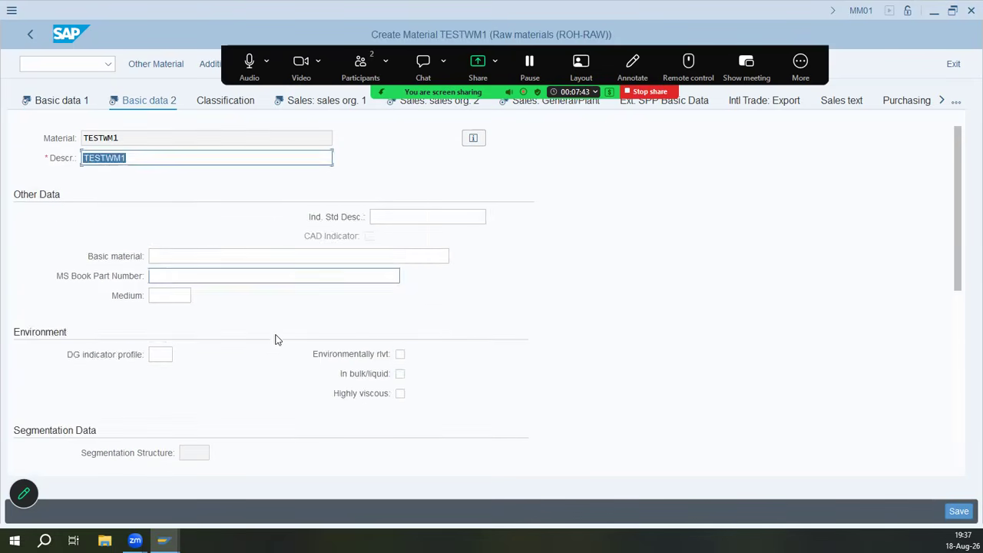
scroll(280, 358, "down", 3)
scroll(281, 358, "down", 3)
scroll(281, 358, "up", 6)
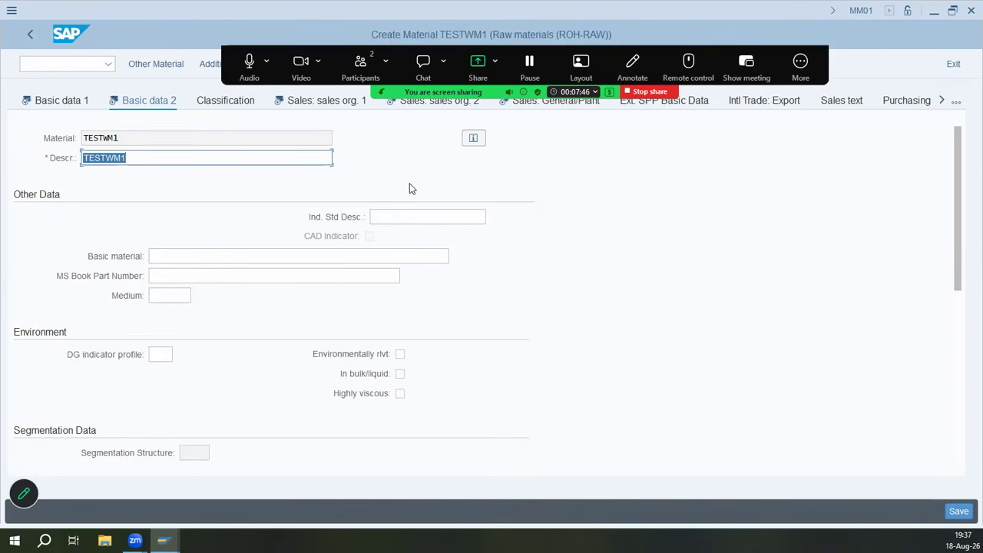
- Add TESTWM1 as the material description for language de in the additional data, and return to the main data
left_click(226, 61)
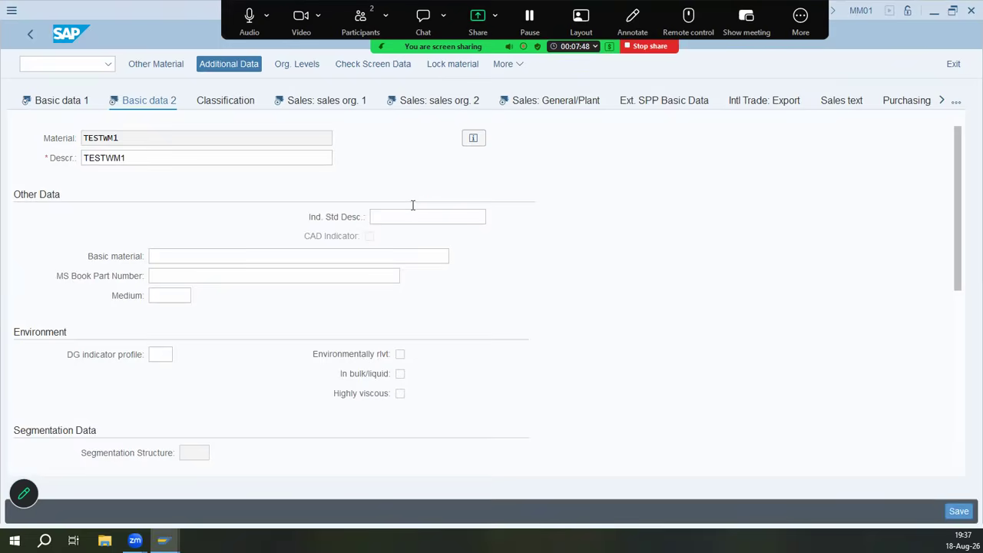
left_click(48, 214)
left_click(52, 225)
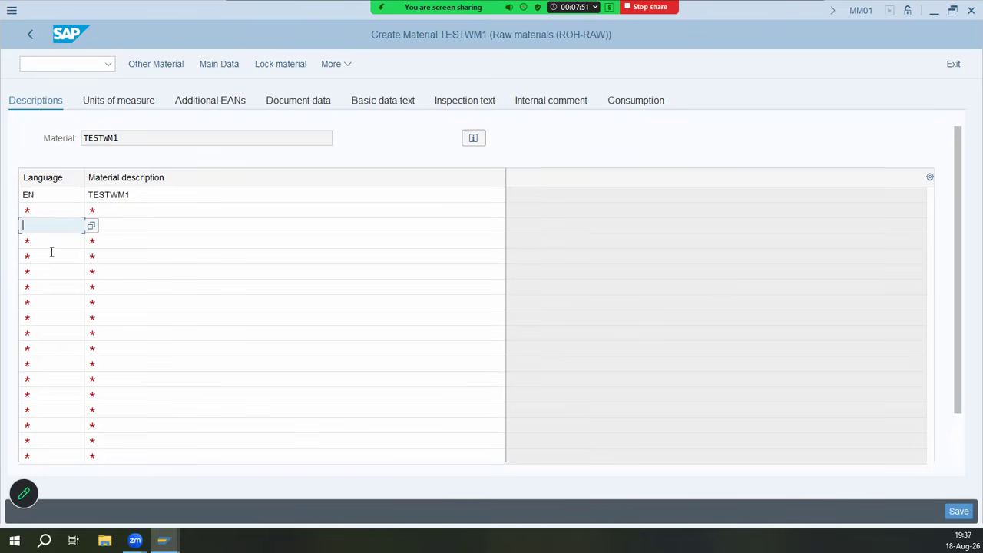
left_click(52, 244)
left_click(52, 259)
left_click(52, 285)
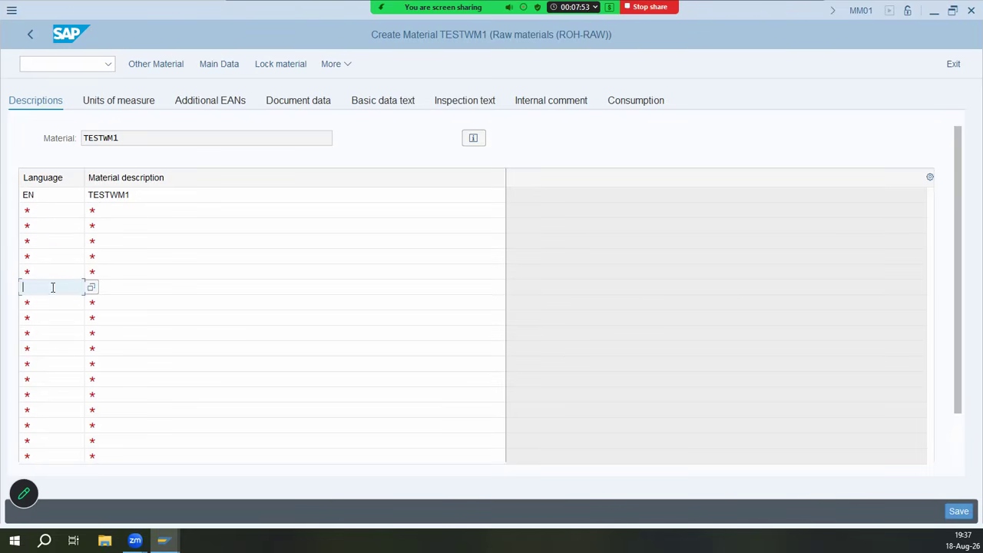
left_click_drag(145, 199, 65, 199)
key("ctrl+c")
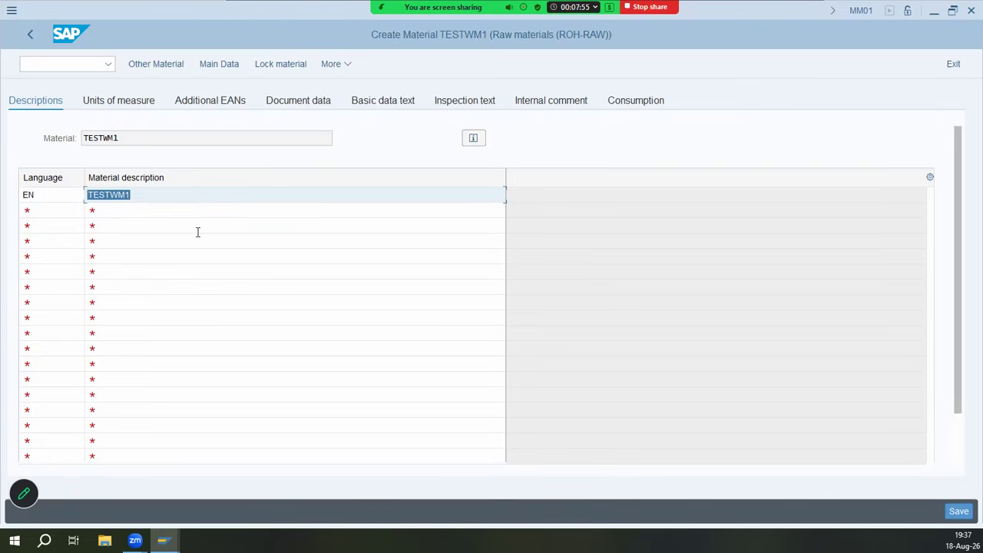
left_click(57, 209)
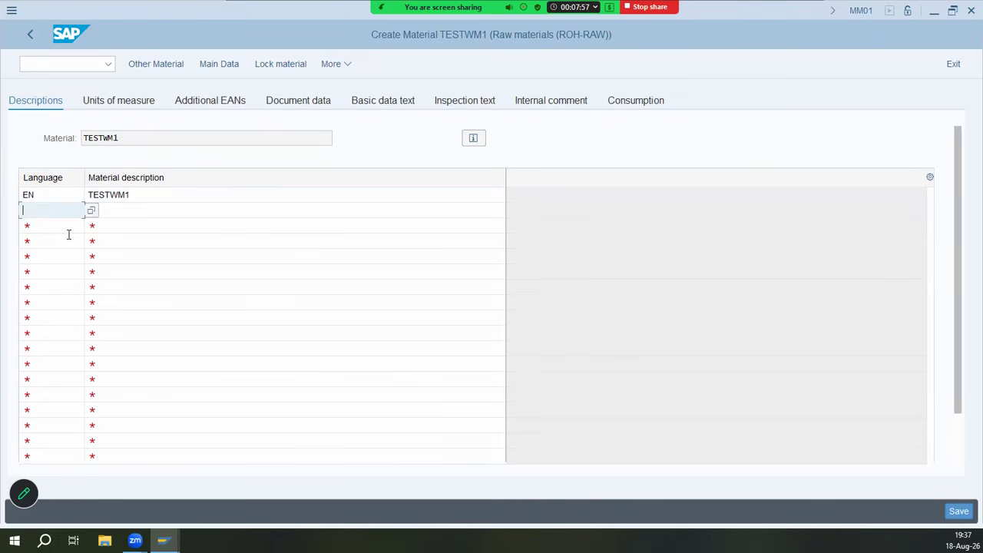
type("e")
key("Tab")
key("ctrl+v")
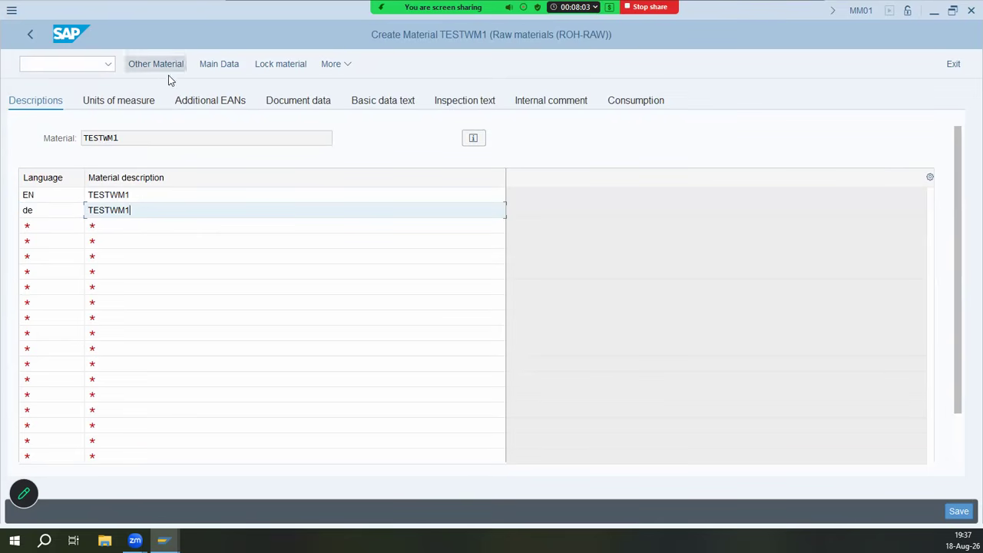
left_click(27, 36)
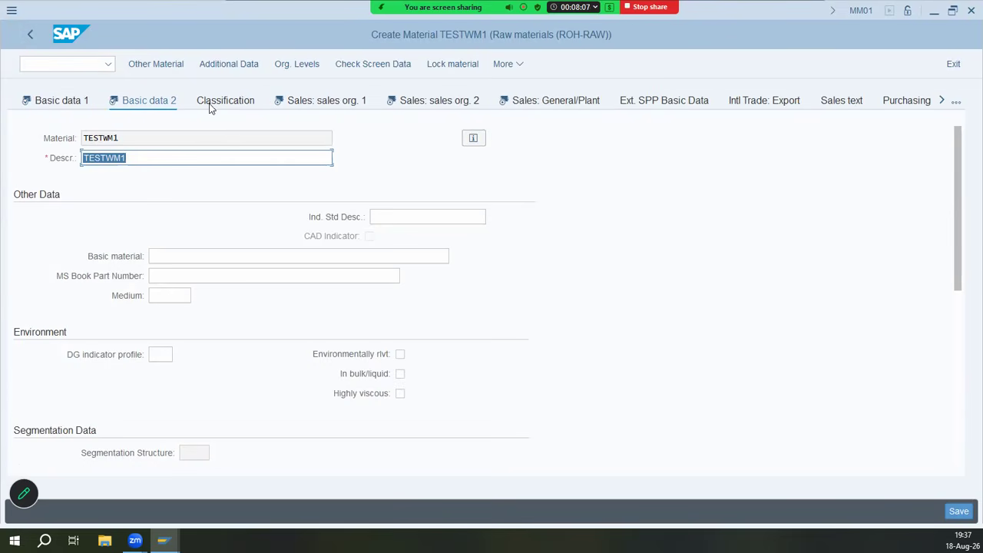
- In the Sales: sales org. 1 view, set division E1 and tax classification 0 for Germany's MWST output tax
left_click(306, 103)
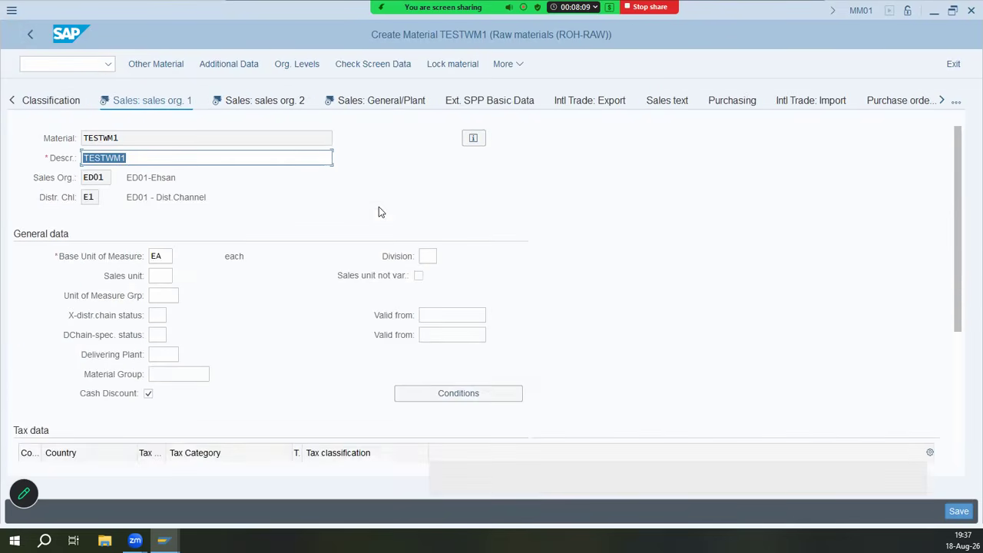
left_click(423, 259)
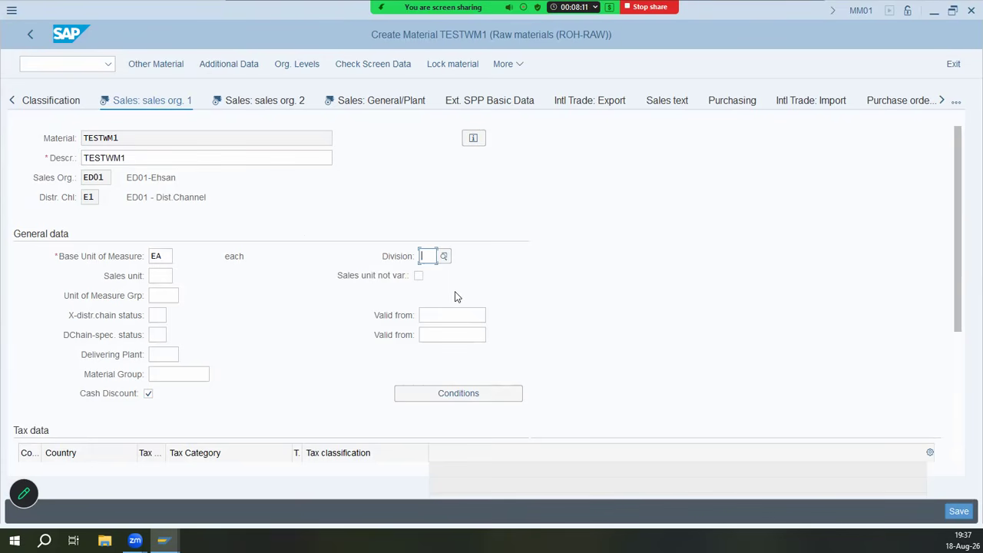
type("e1")
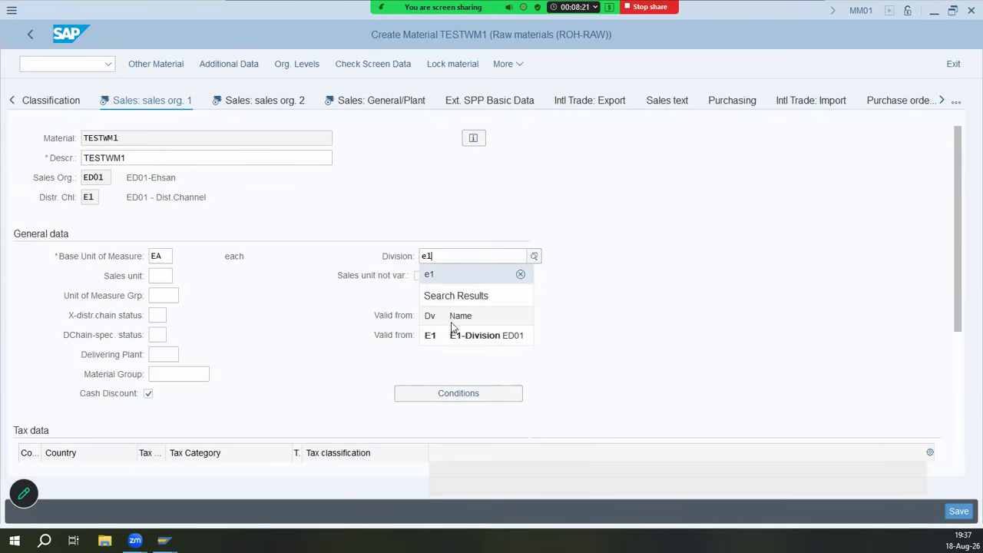
left_click(451, 333)
scroll(195, 363, "down", 2)
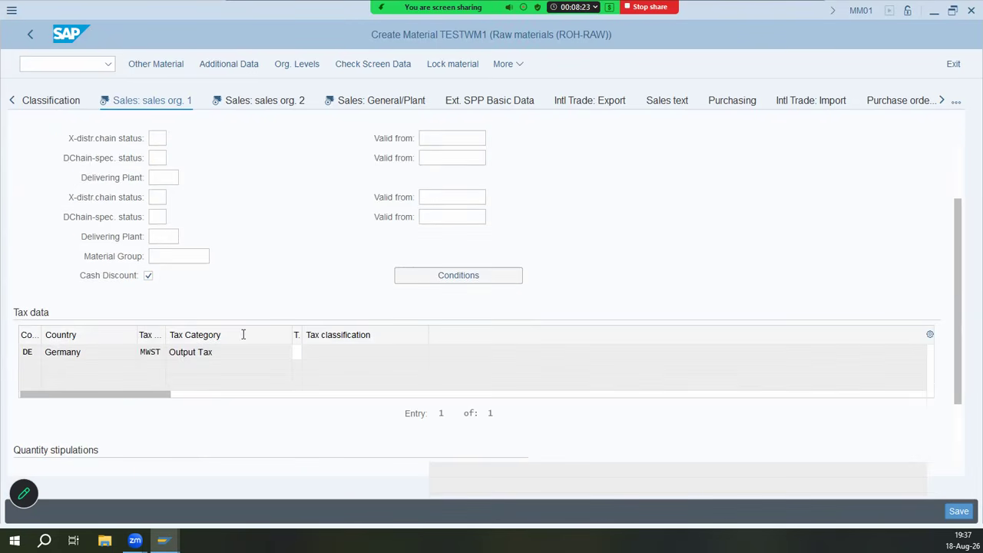
left_click(297, 352)
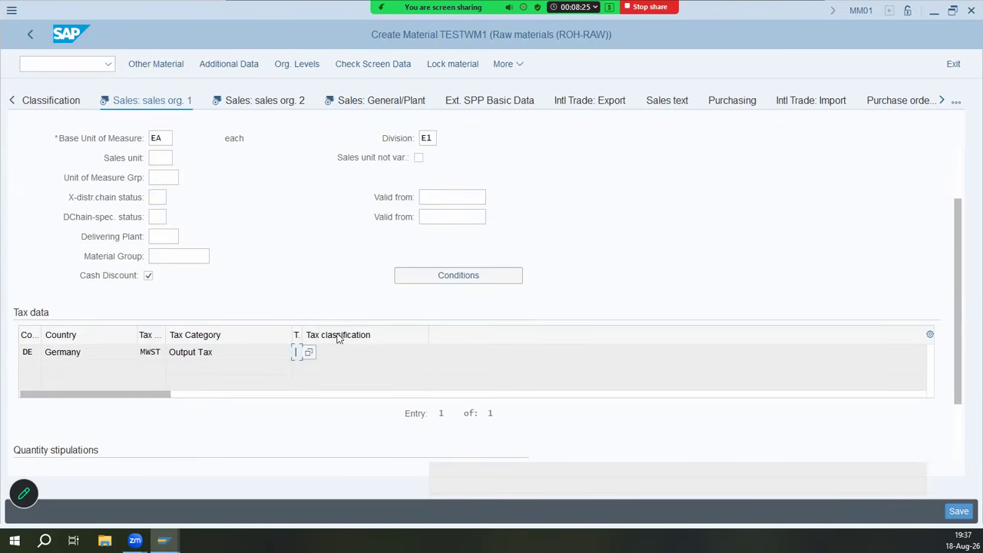
- Examine the material group, sales unit, delivering plant, minimum order quantity and minimum delivery quantity fields
left_click(176, 258)
left_click(160, 158)
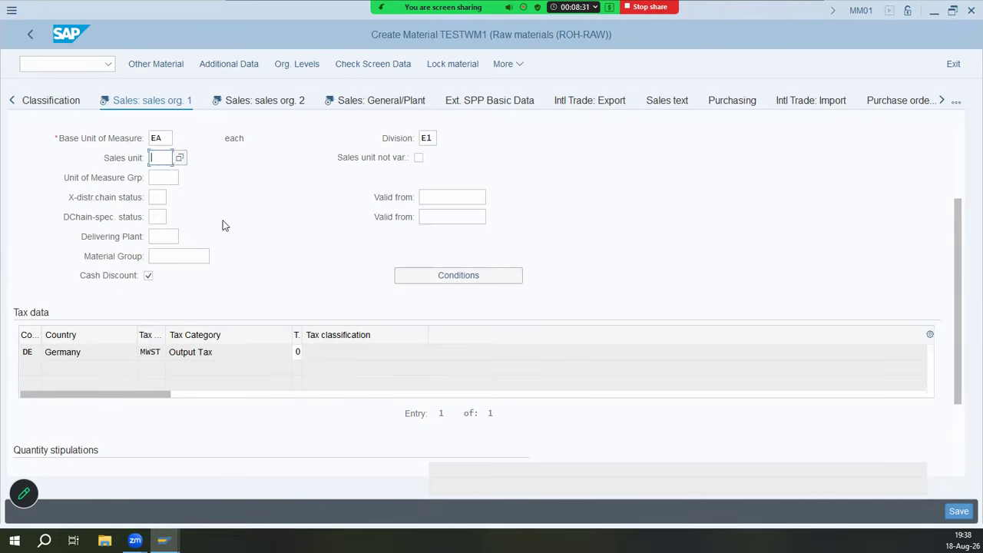
left_click(165, 237)
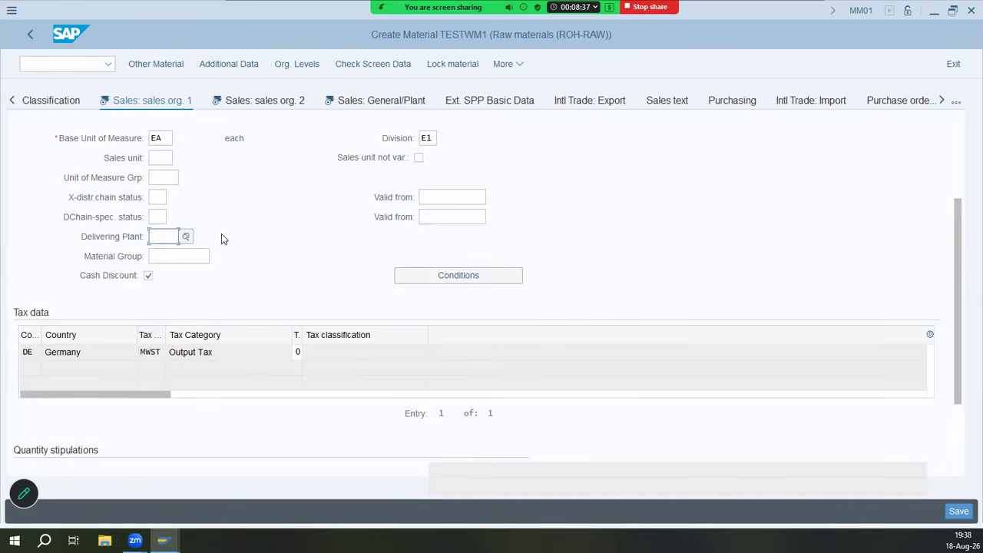
scroll(235, 228, "down", 2)
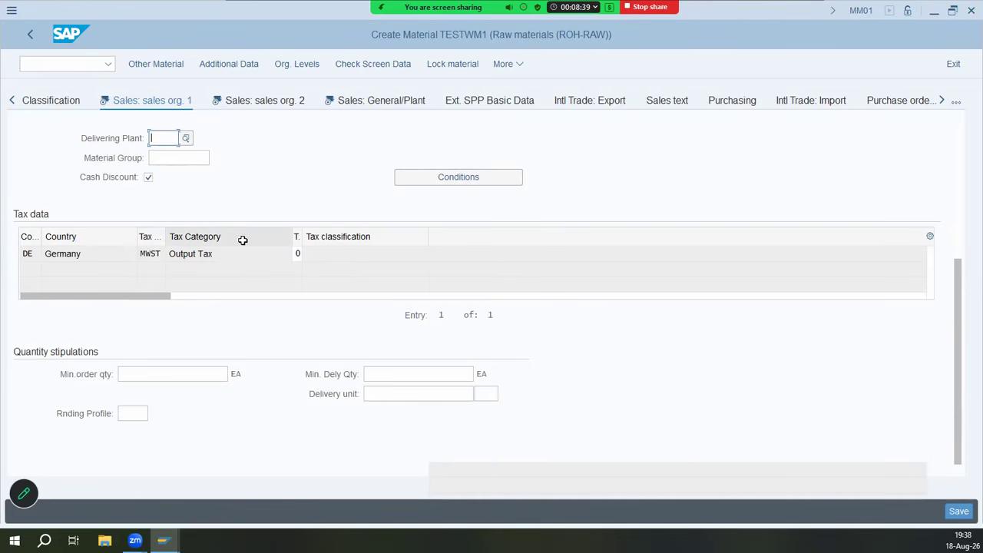
left_click(418, 371)
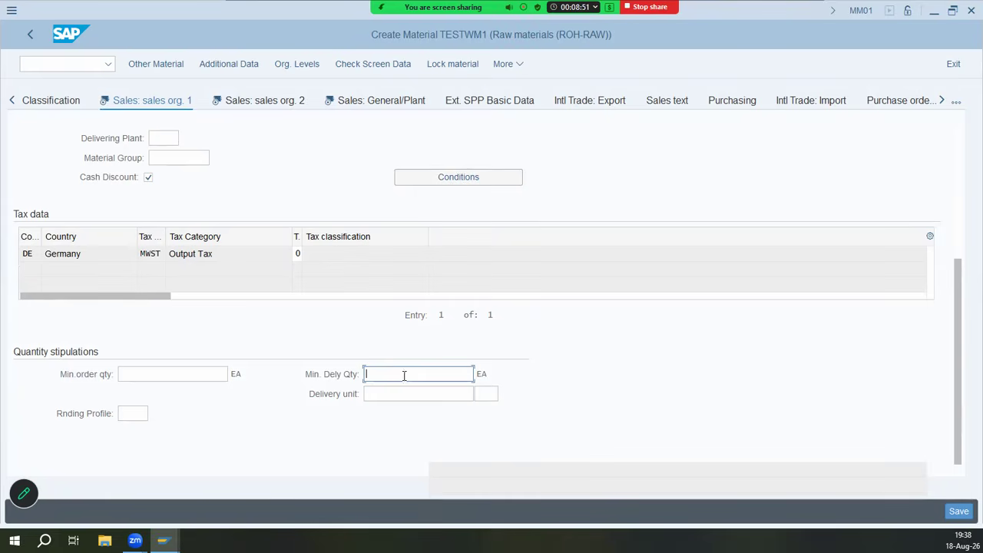
left_click(211, 372)
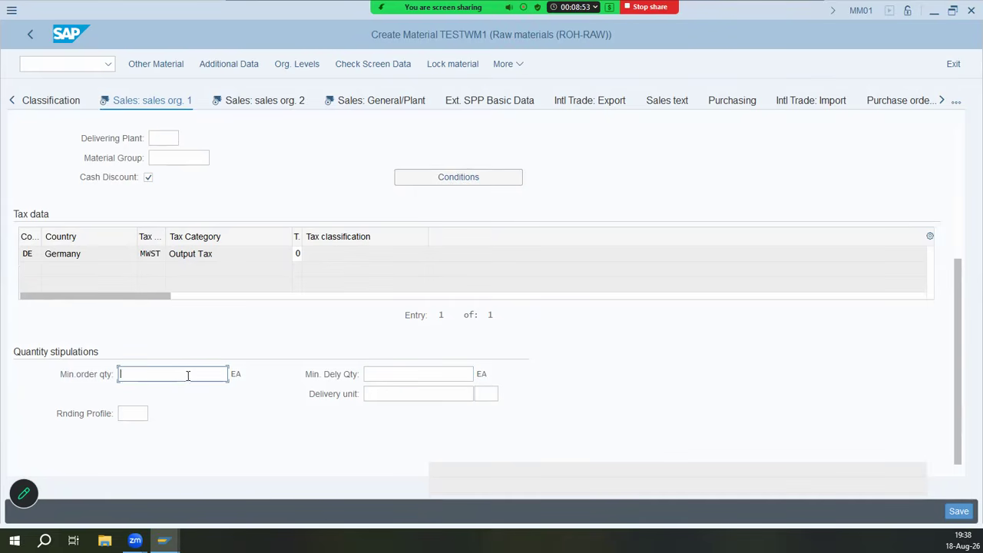
left_click(380, 377)
left_click(150, 371)
left_click(437, 371)
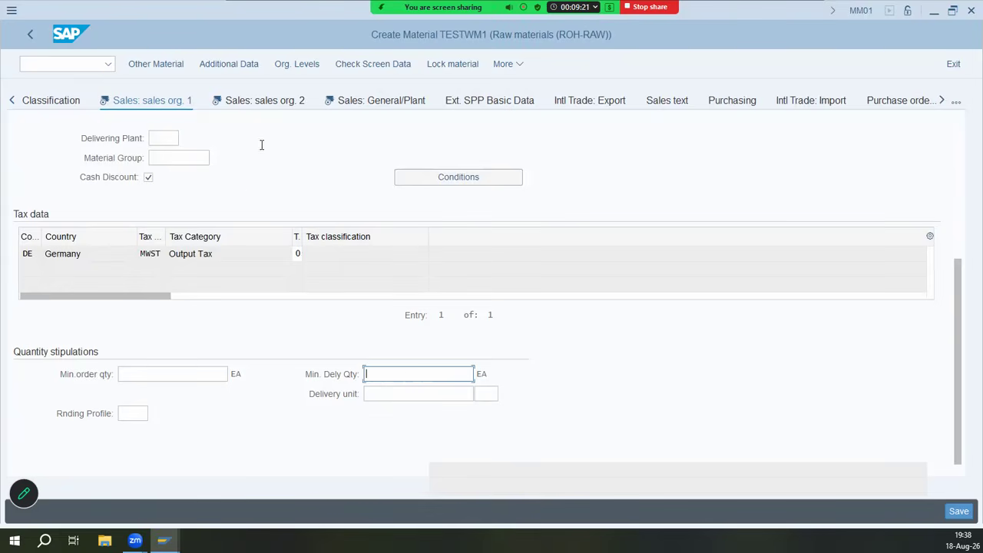
- Review the general item category group and the item category group in the Sales: sales org. 2 view
left_click(264, 101)
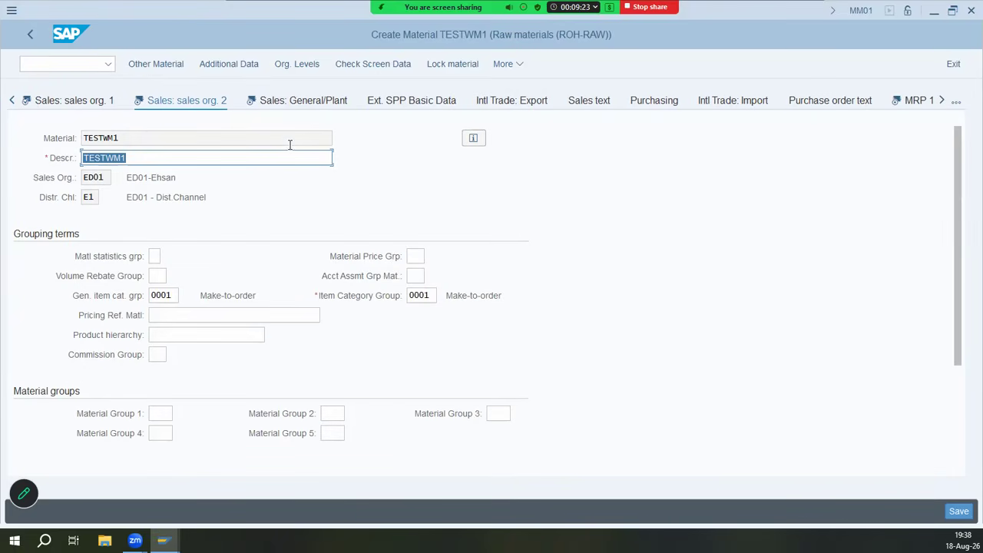
left_click(425, 295)
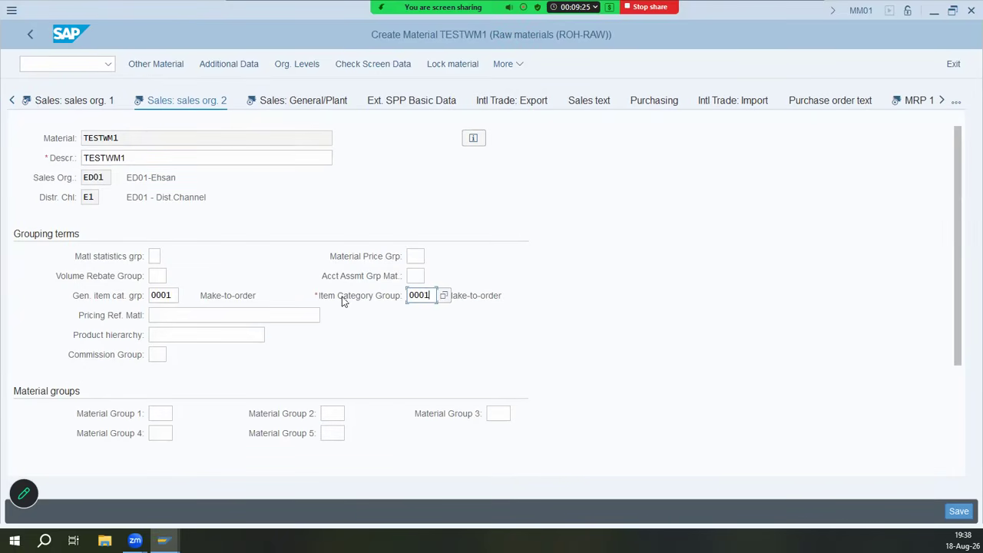
left_click(176, 296)
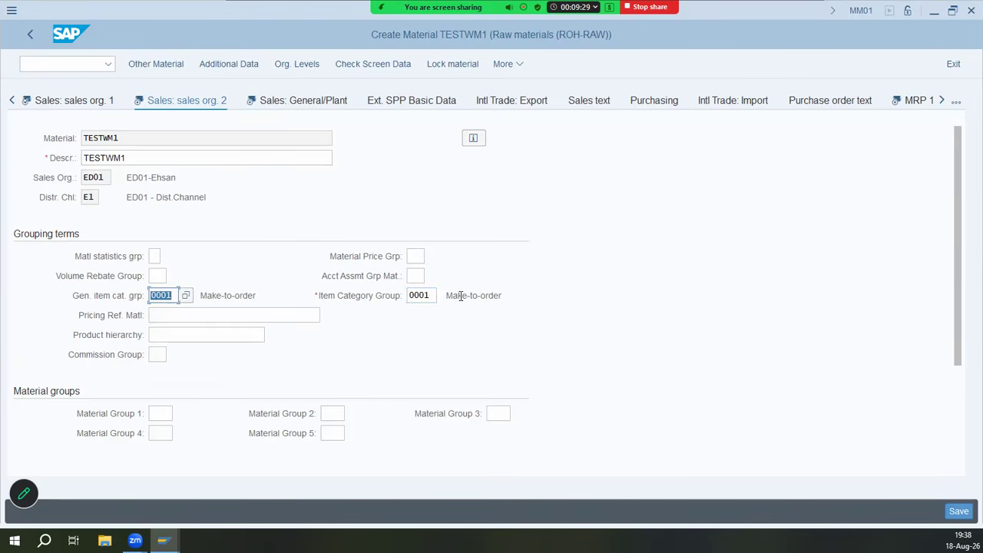
scroll(284, 340, "down", 3)
scroll(284, 340, "up", 3)
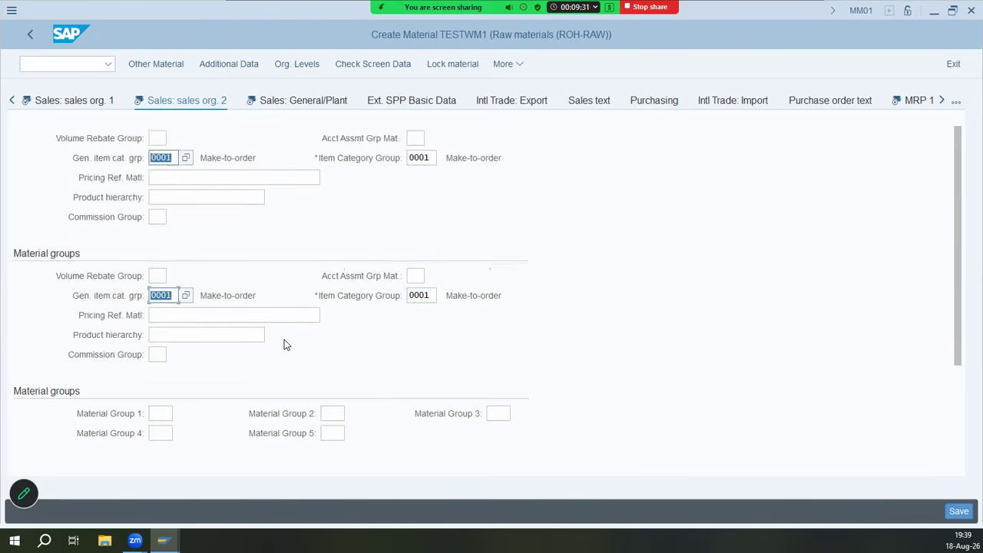
left_click(176, 297)
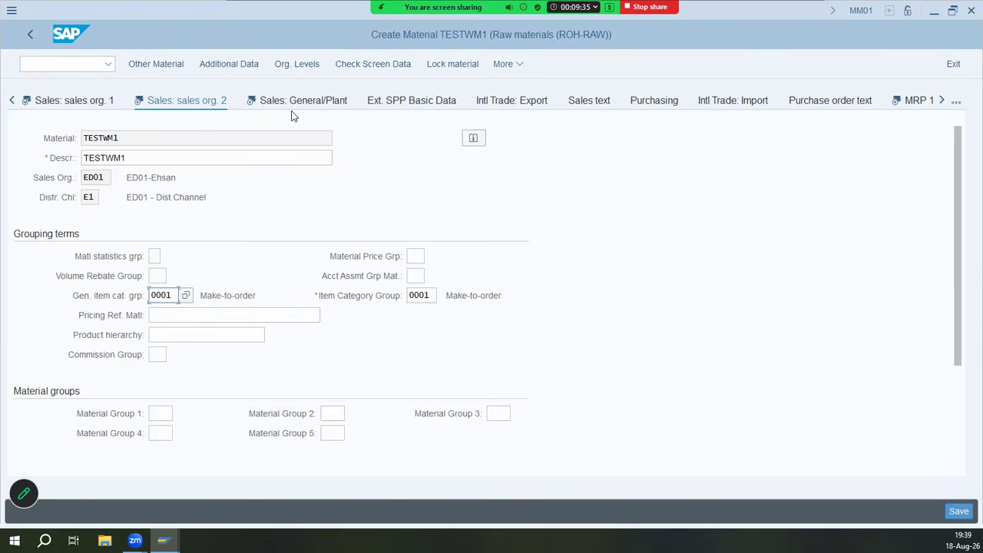
- Review the general data, shipping data and general plant parameters, including the profit center, in the Sales: General/Plant view
left_click(319, 101)
scroll(344, 308, "down", 5)
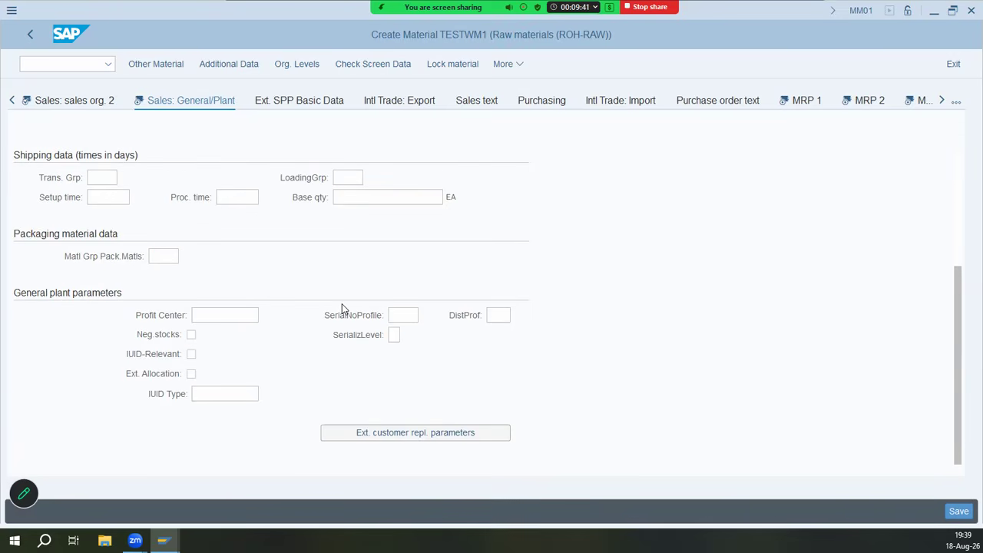
scroll(344, 309, "up", 5)
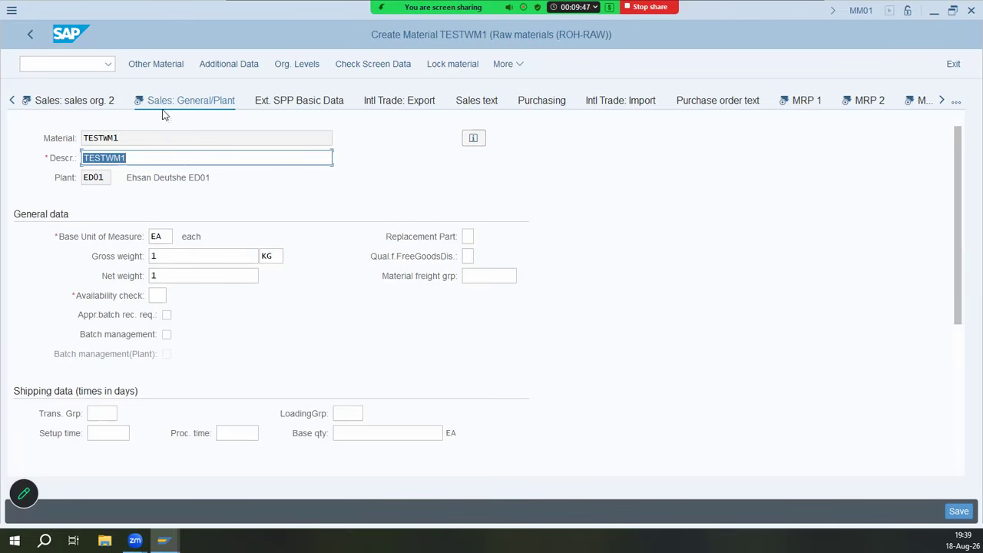
scroll(293, 267, "down", 5)
scroll(294, 267, "up", 1)
scroll(284, 270, "down", 1)
left_click(218, 312)
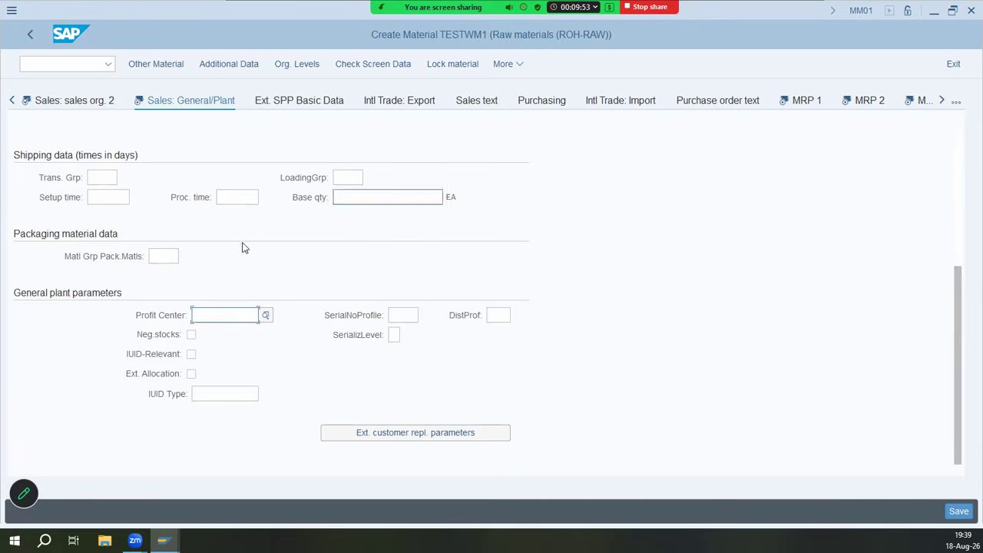
- Fill in the required availability check and continue to the MRP 1 view
left_click(806, 103)
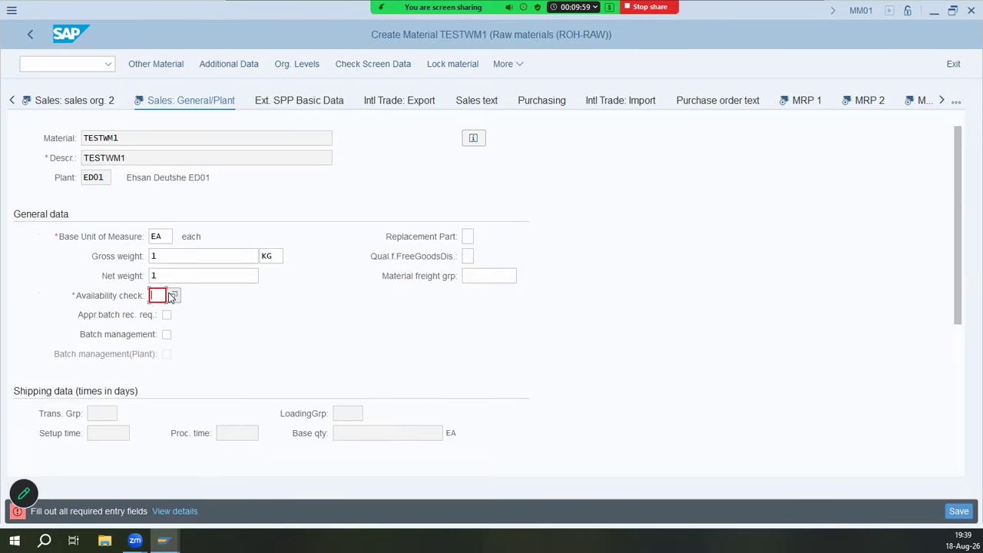
left_click(175, 317)
scroll(244, 330, "down", 5)
scroll(244, 330, "up", 5)
key("Return")
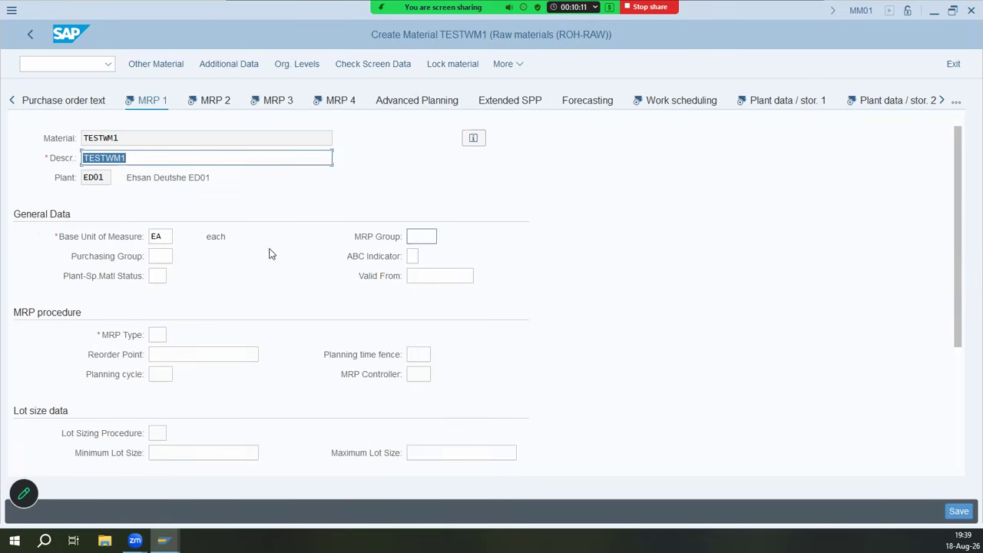
- Set the MRP type to ND (No planning) and check it against the list of available MRP types
scroll(351, 259, "down", 5)
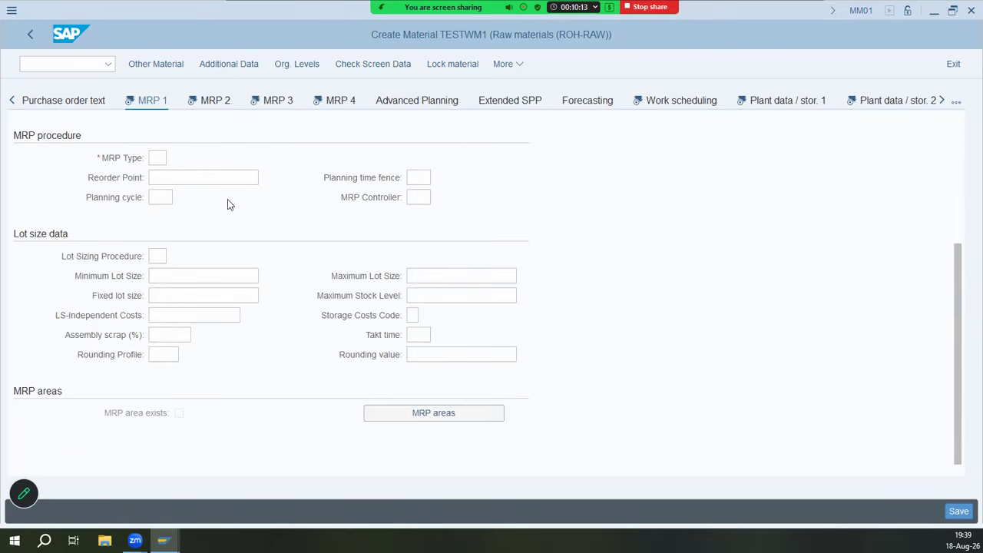
type("ND")
left_click(175, 175)
left_click(169, 159)
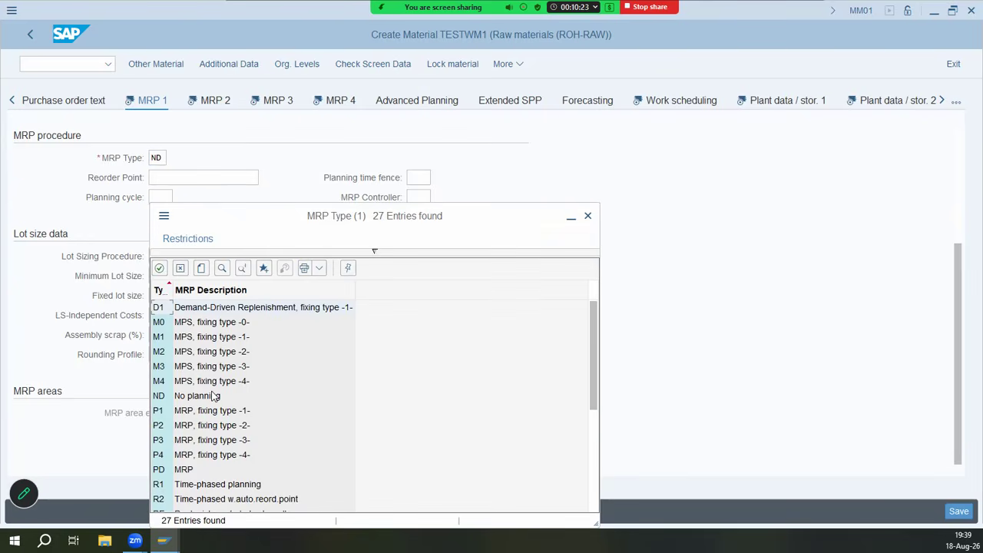
left_click(588, 216)
- Continue to the MRP 2 view and review its procurement, storage location, scheduling and net requirements fields
left_click(419, 197)
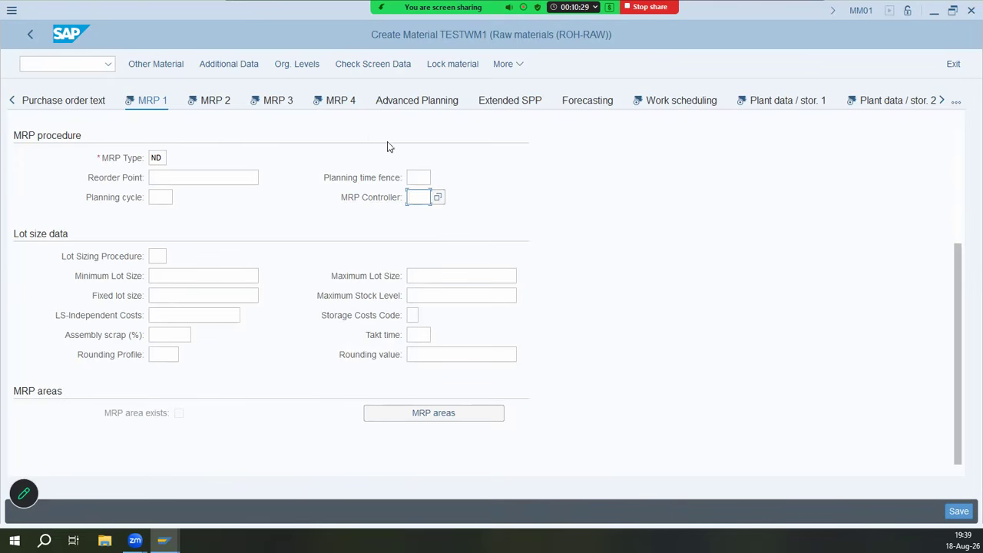
left_click(226, 105)
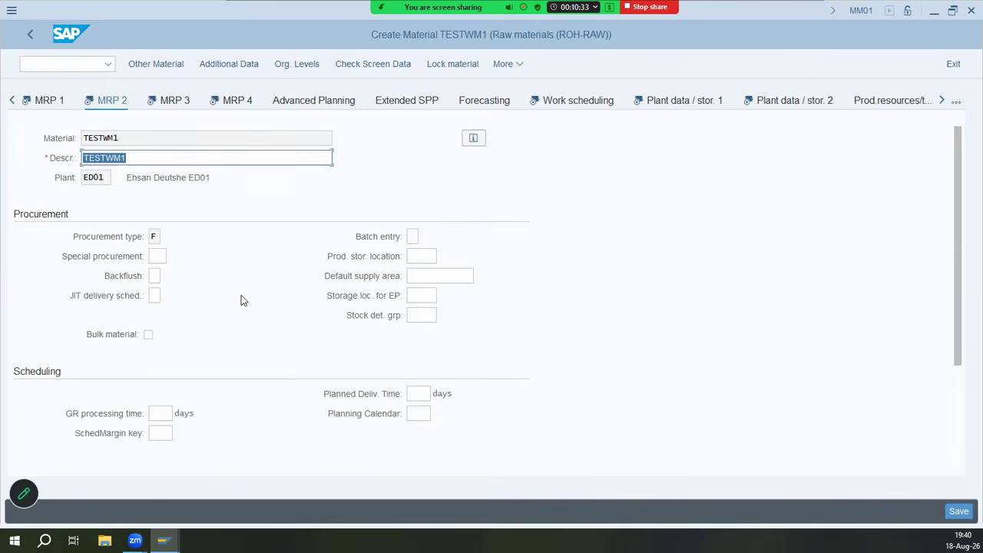
scroll(386, 275, "down", 3)
scroll(382, 274, "up", 3)
left_click(411, 258)
left_click(424, 296)
scroll(387, 307, "down", 3)
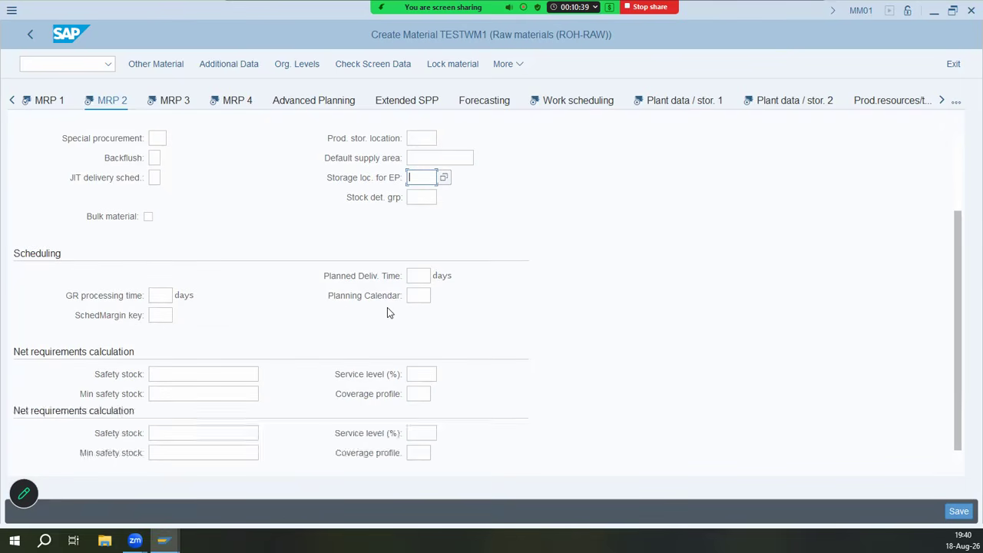
scroll(243, 299, "down", 1)
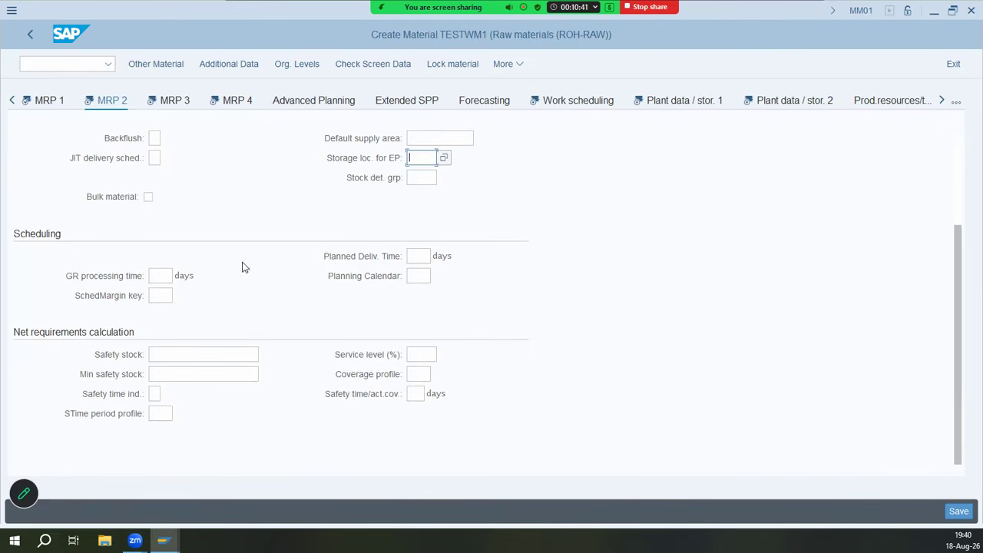
- Continue to the MRP 3 view and review the planning data and the availability check
left_click(178, 104)
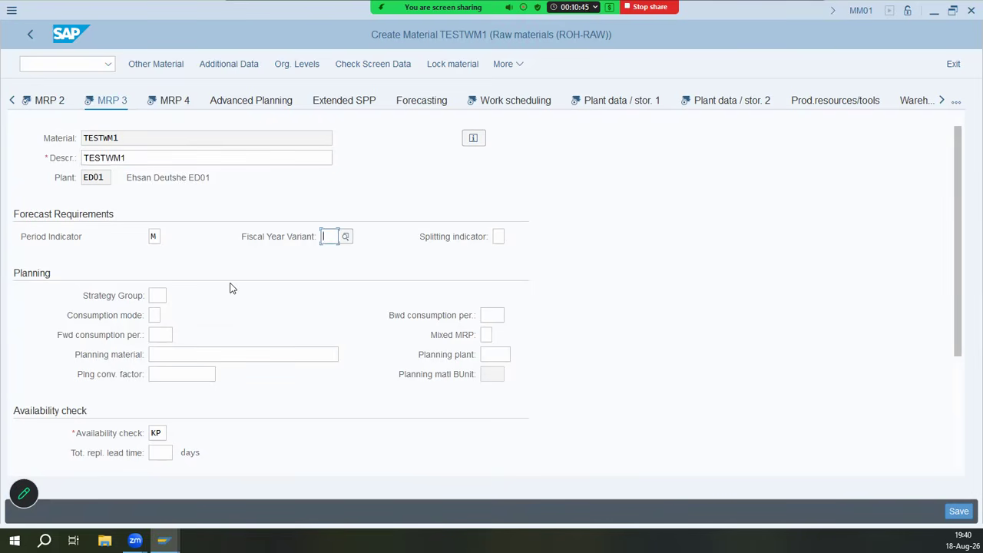
scroll(194, 298, "down", 3)
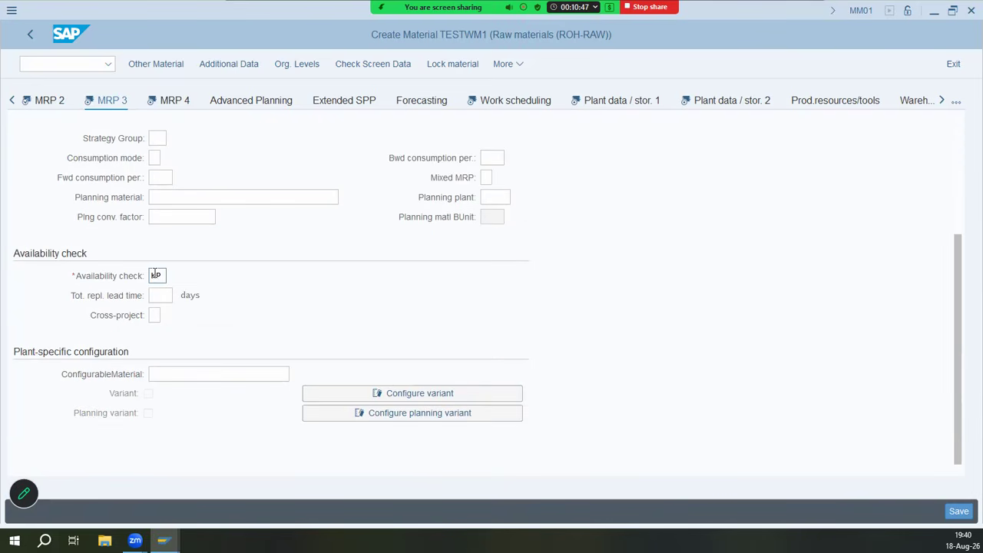
left_click(163, 276)
- In the MRP 4 view, choose the blank entry for individual and collective requirements as the individual/collective indicator
left_click(187, 99)
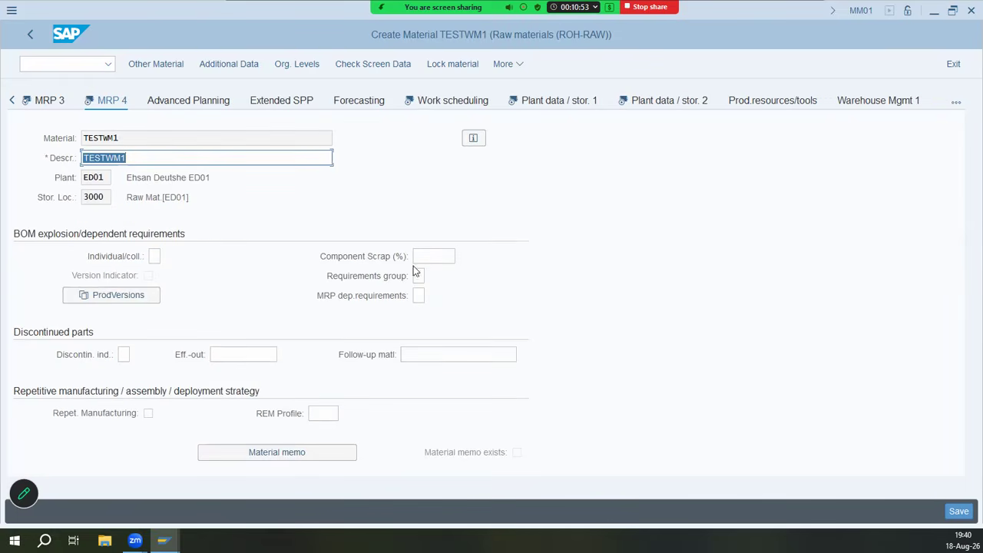
left_click(155, 256)
left_click(228, 268)
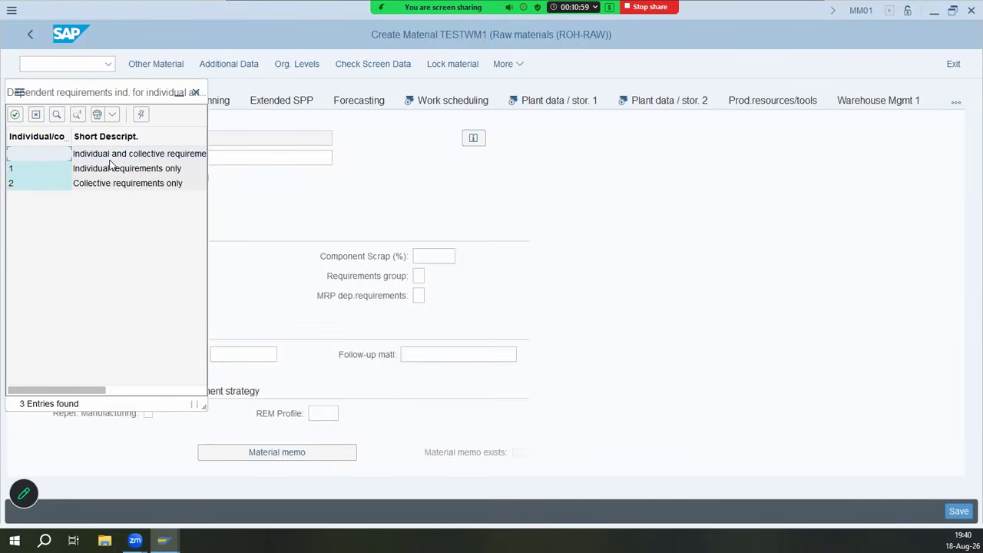
double_click(106, 156)
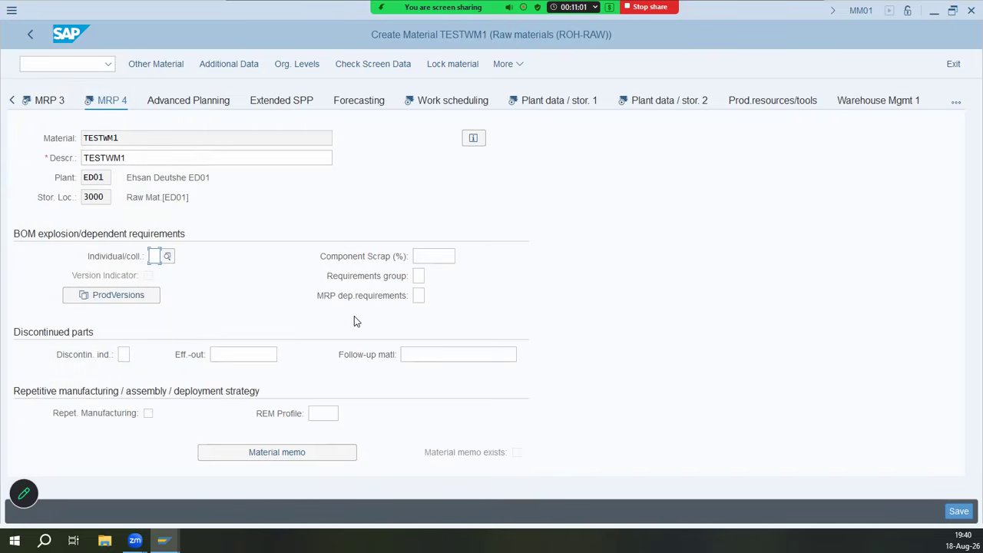
- Continue to the Work scheduling view and review its units, batch management, tolerance and in-house production time fields
left_click(473, 105)
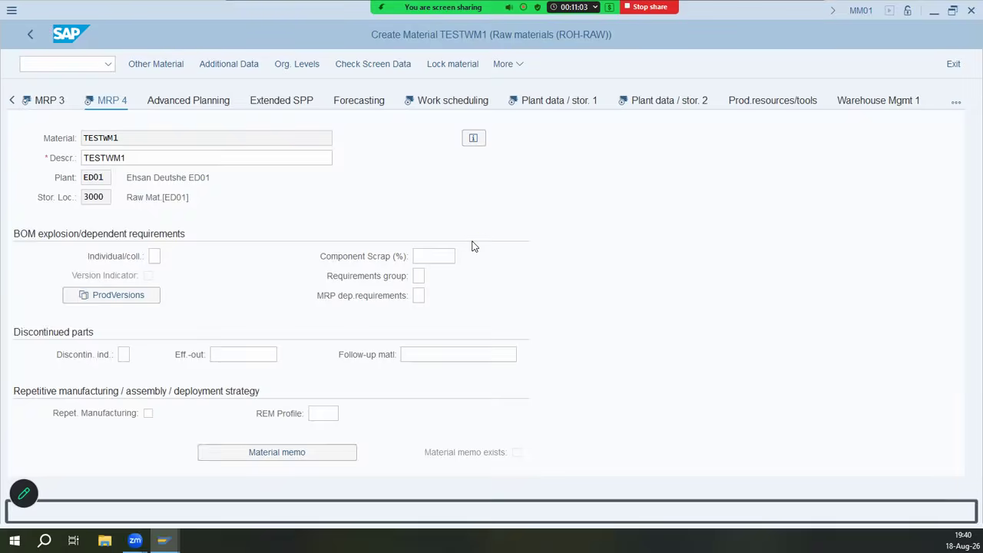
left_click(160, 256)
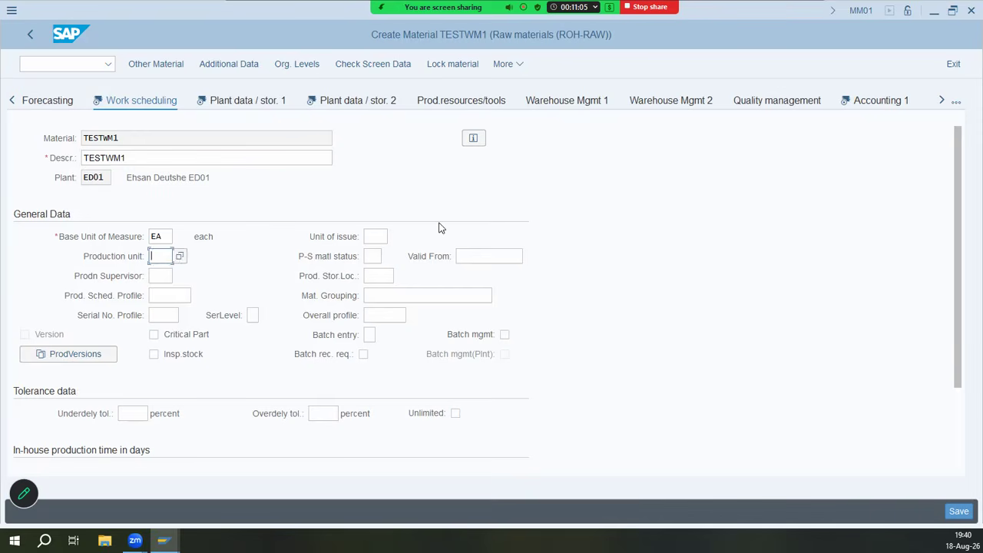
left_click(379, 236)
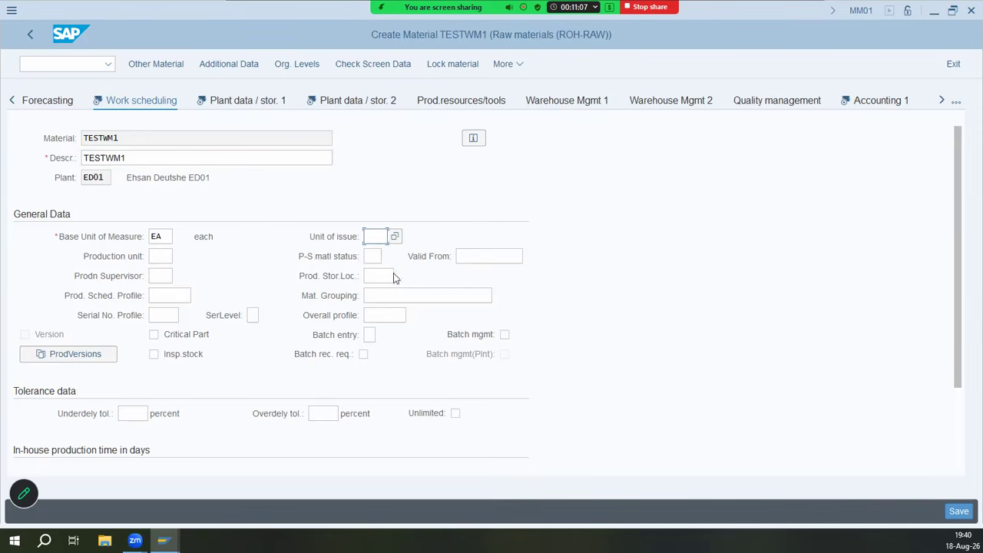
scroll(376, 395, "down", 3)
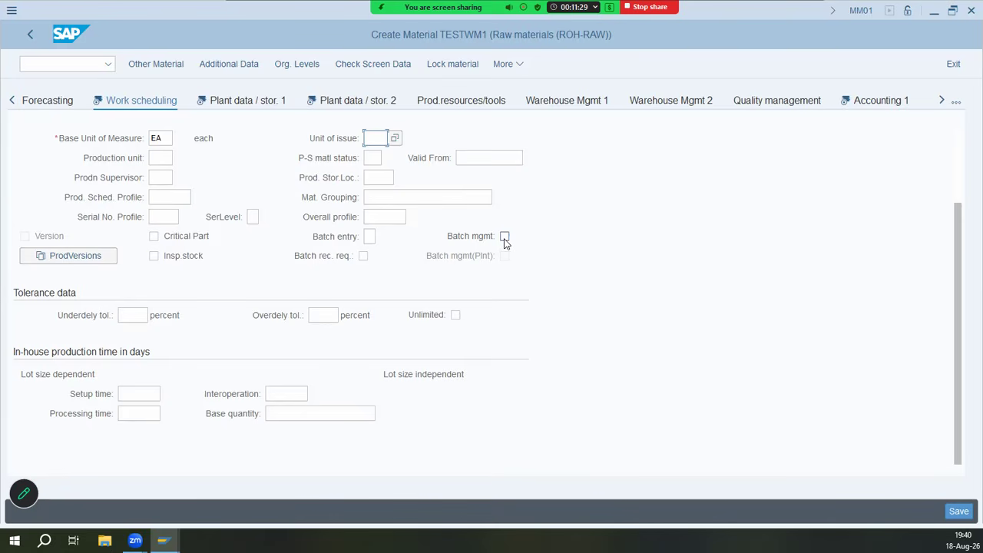
- Continue to the Plant data / stor. 1 view and review its general storage data and shelf life data
left_click(254, 103)
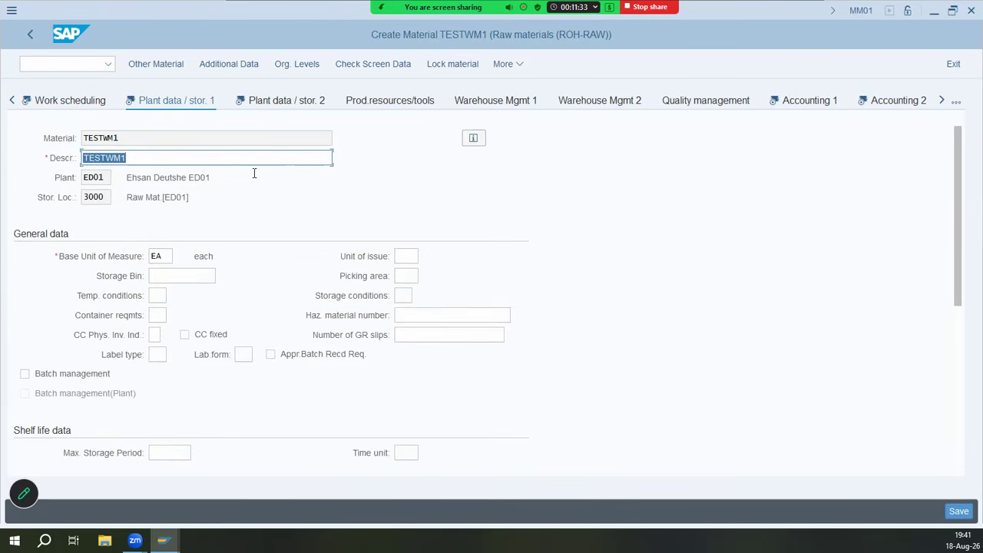
scroll(228, 274, "down", 3)
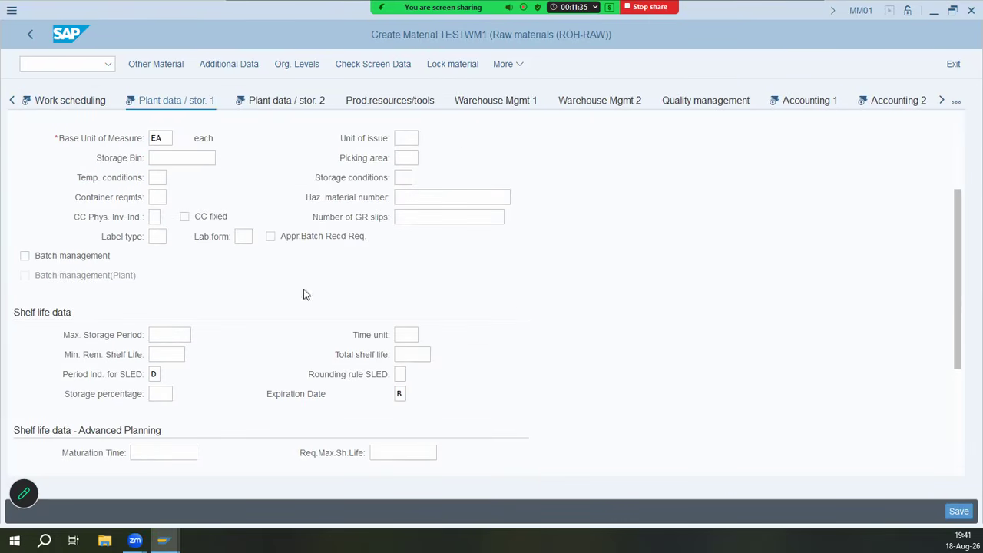
left_click(185, 330)
left_click(174, 357)
scroll(278, 352, "down", 5)
scroll(278, 357, "up", 8)
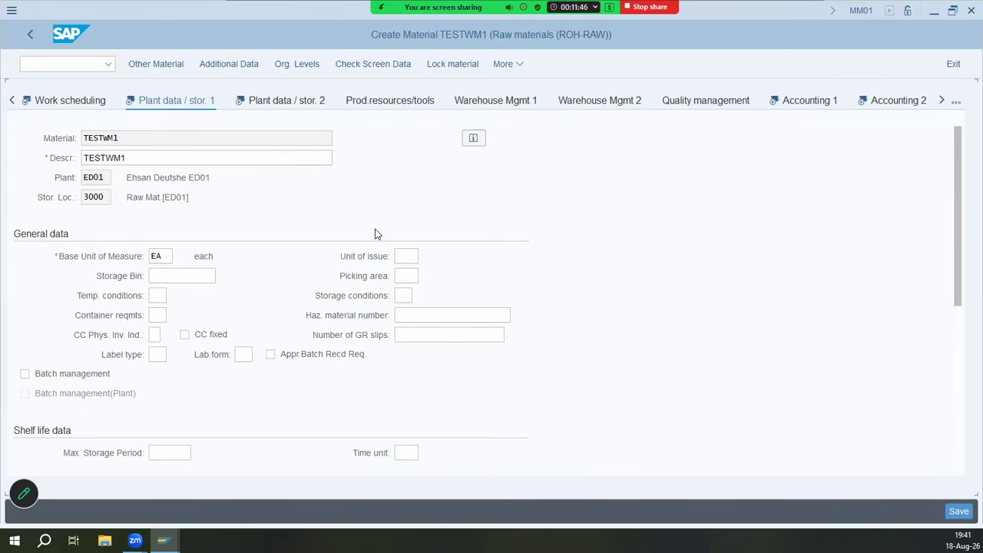
- Continue to the Plant data / stor. 2 view and review its weight/volume data and general plant parameters
key("Return")
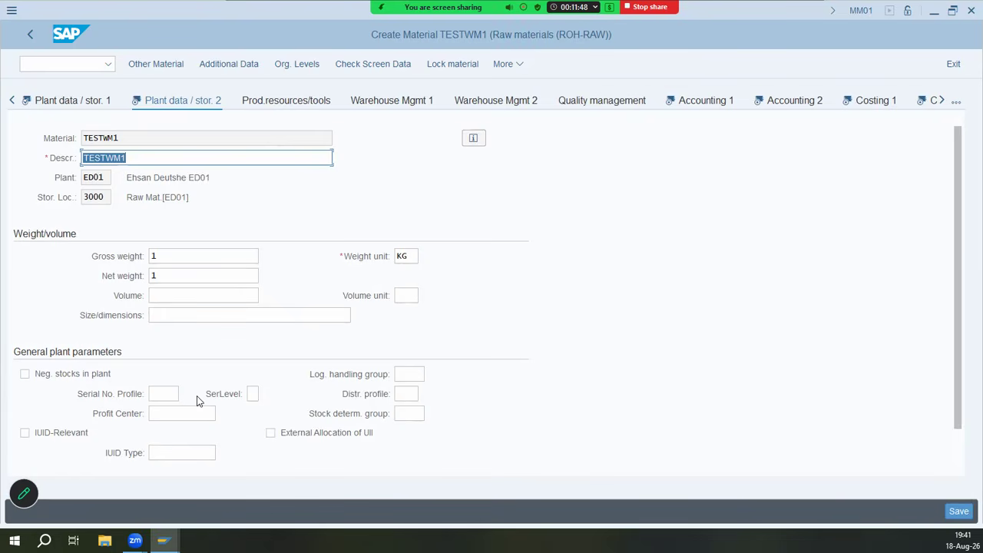
scroll(198, 400, "down", 1)
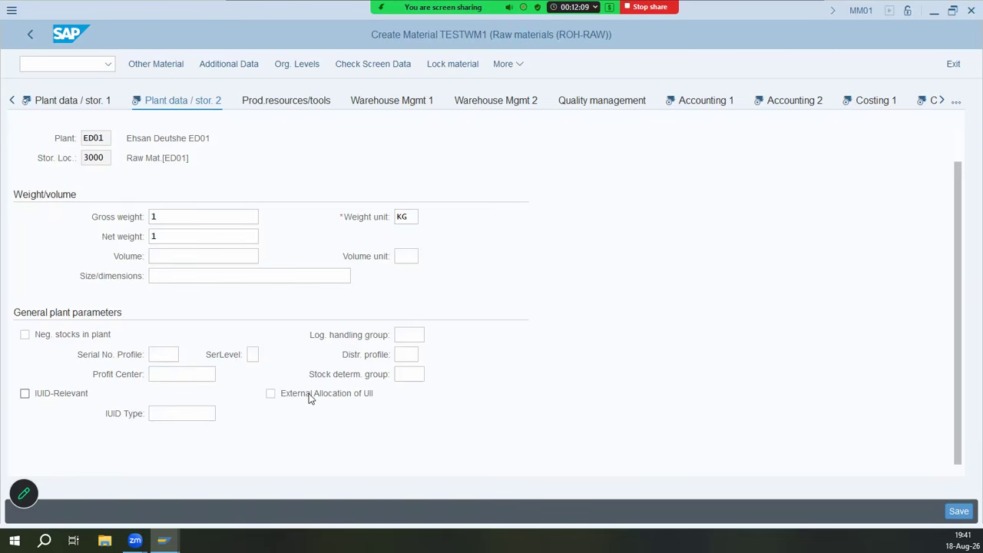
scroll(215, 260, "up", 1)
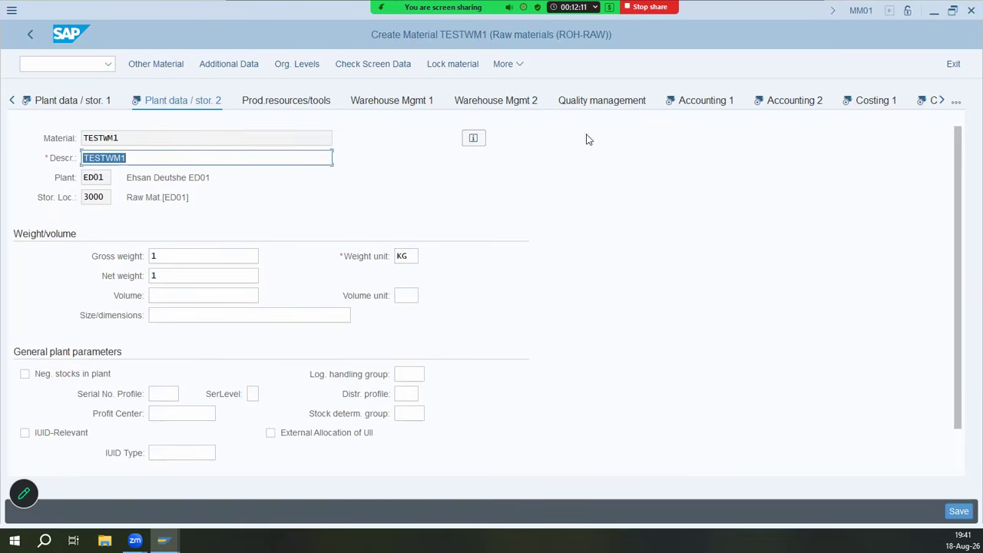
- In the Accounting 1 view, set the valuation class to 3000 (Raw materials 1) from the list of available classes
left_click(710, 107)
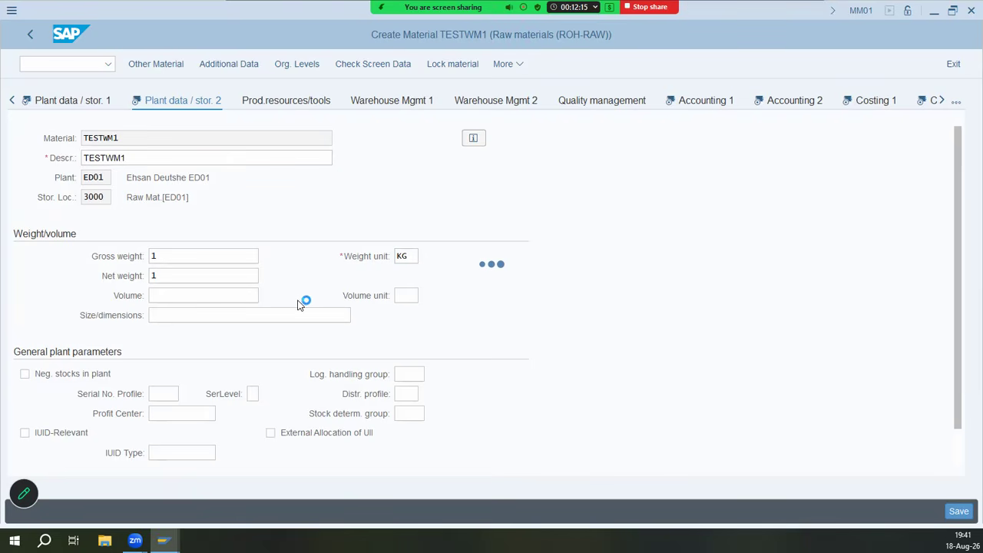
left_click(158, 316)
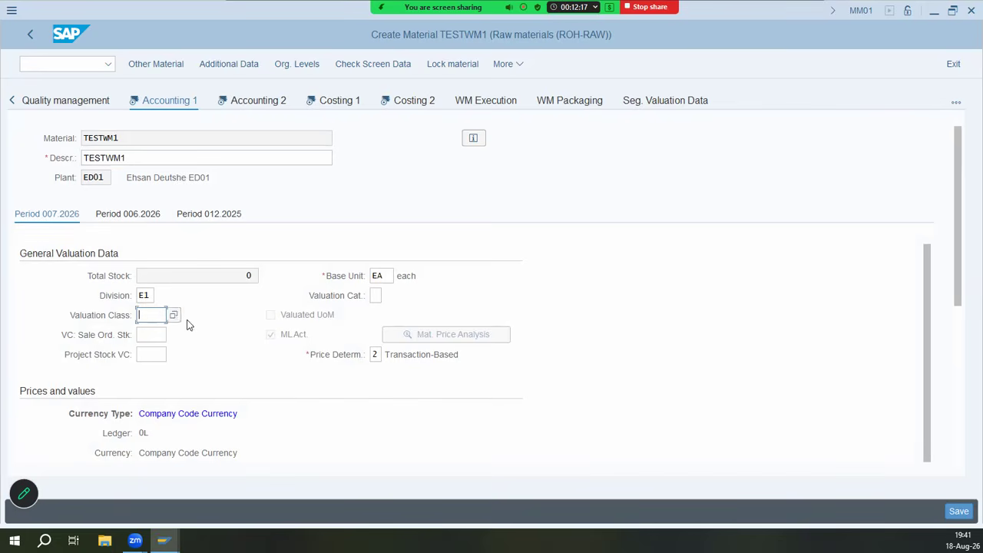
left_click(174, 316)
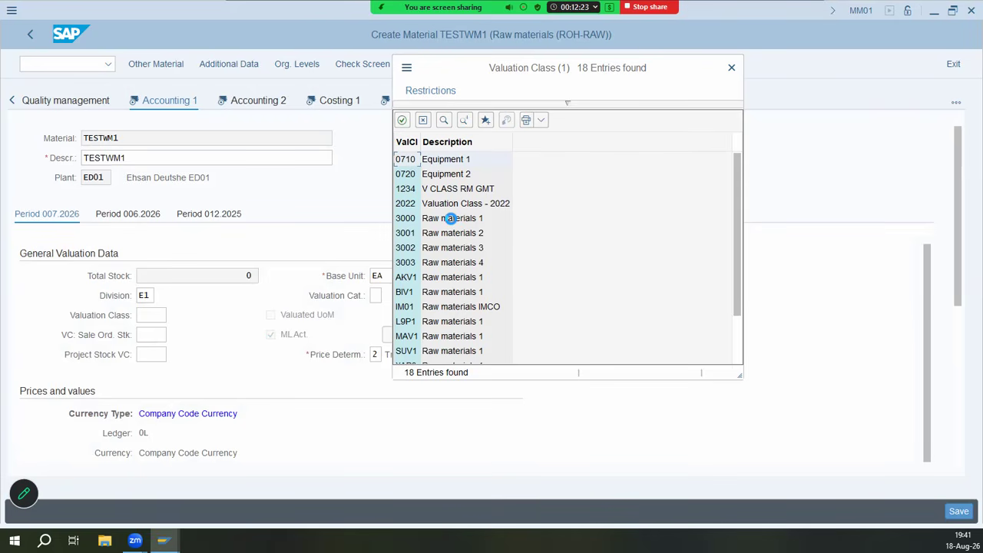
left_click(451, 218)
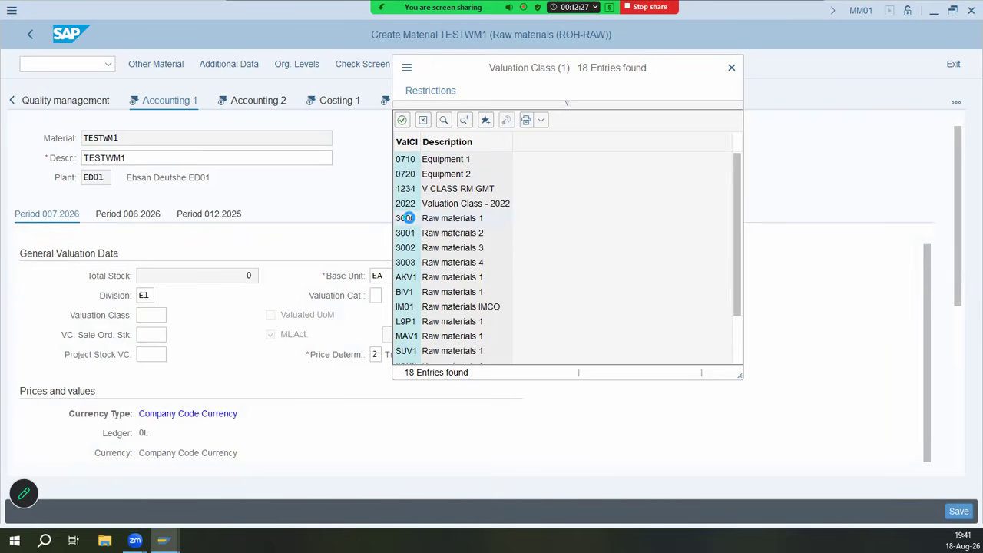
double_click(411, 220)
left_click(163, 315)
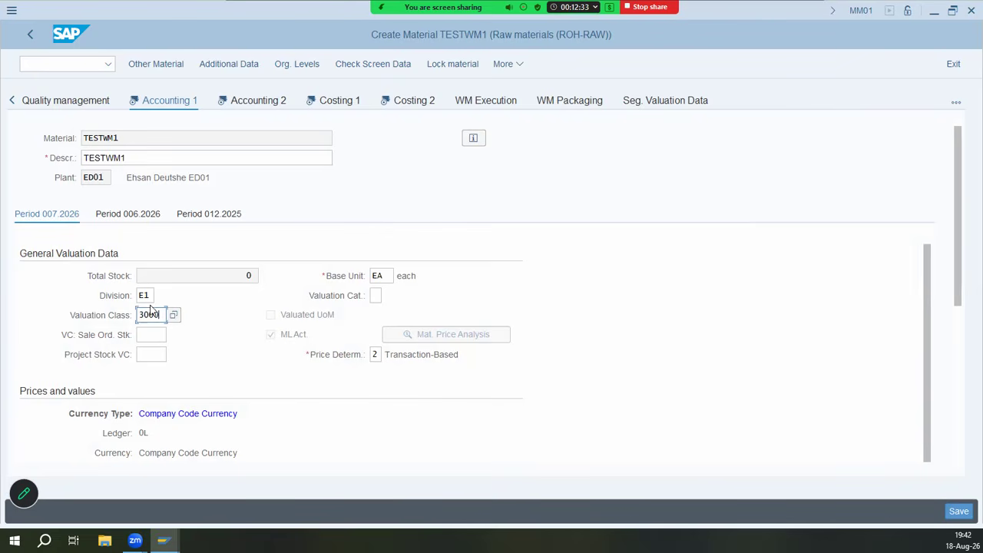
left_click_drag(162, 316, 132, 314)
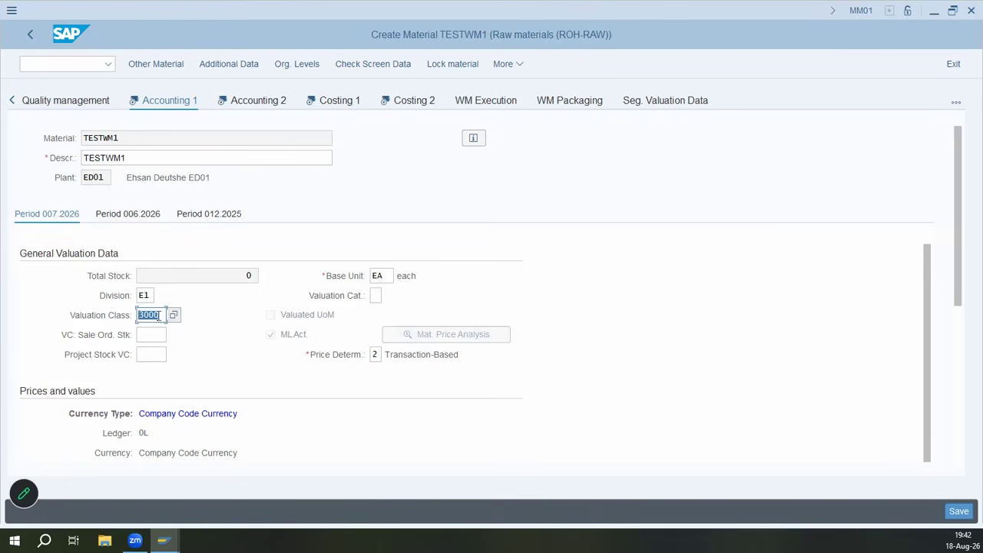
left_click(163, 315)
double_click(157, 315)
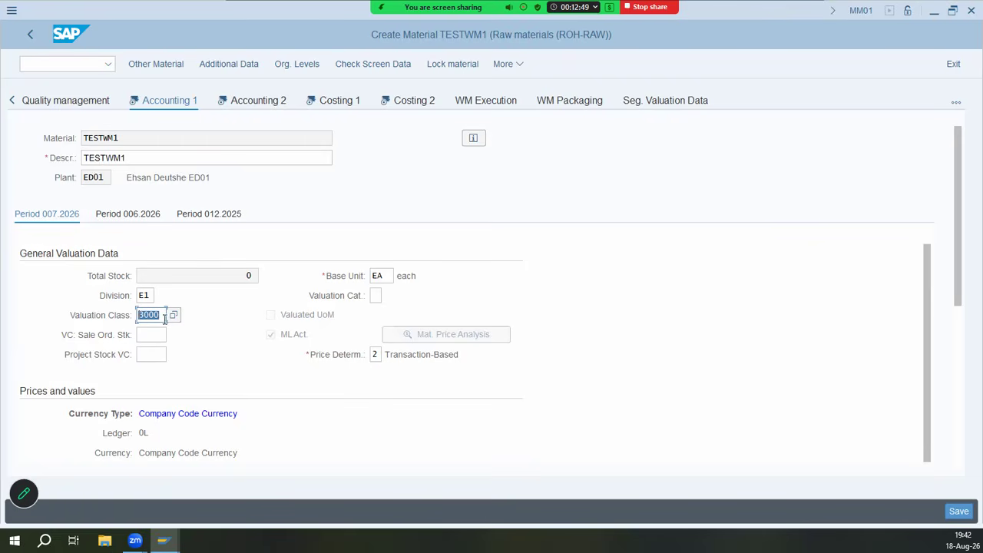
left_click(162, 315)
left_click_drag(162, 315, 114, 315)
left_click(162, 315)
- Enter a standard price of 12 USD and choose price control V (moving average price/periodic unit price)
scroll(217, 350, "down", 5)
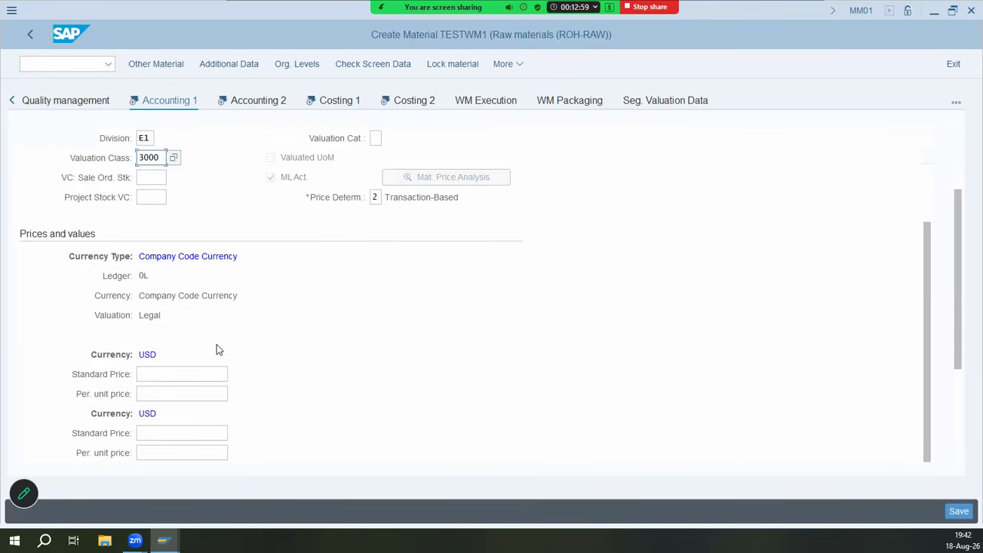
left_click(192, 375)
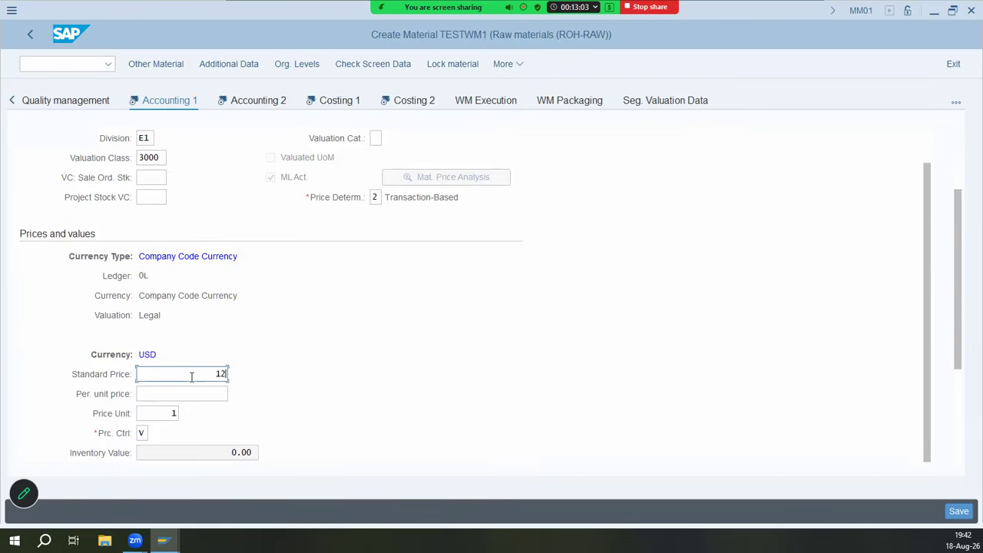
scroll(216, 368, "down", 3)
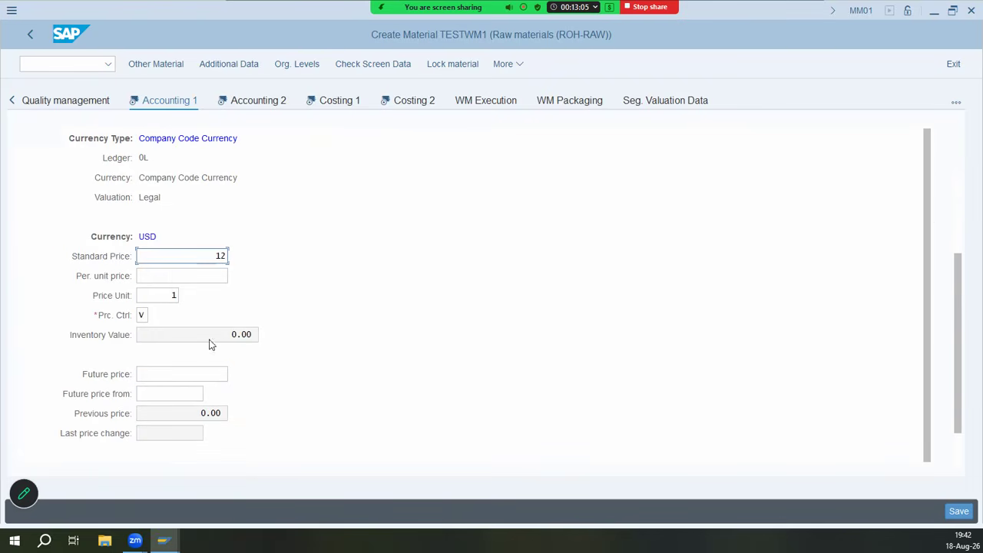
left_click(143, 316)
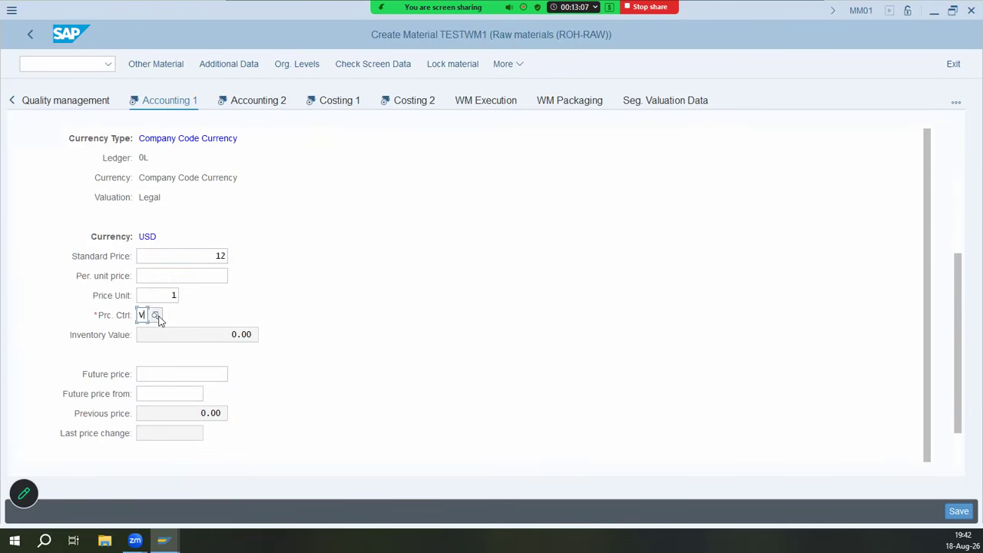
key("Return")
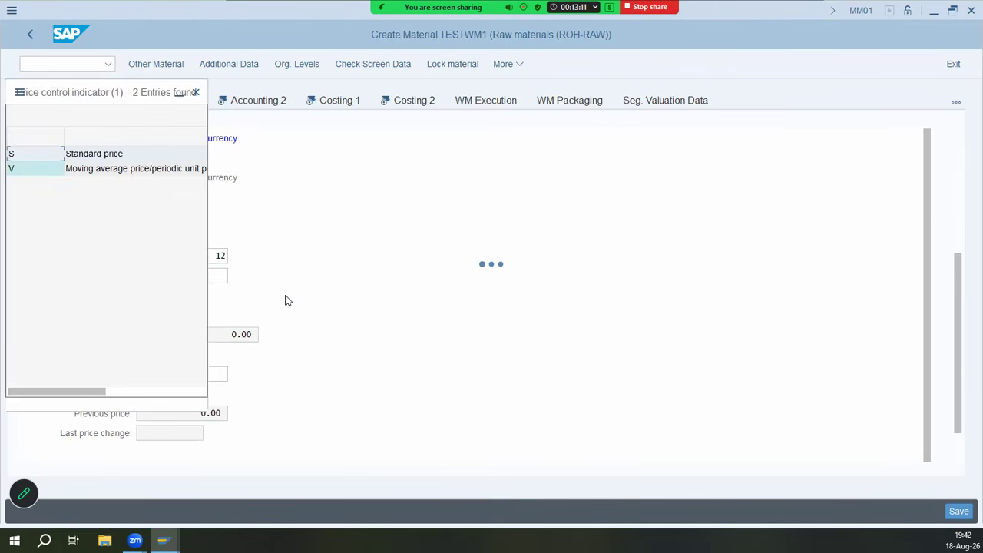
left_click(85, 174)
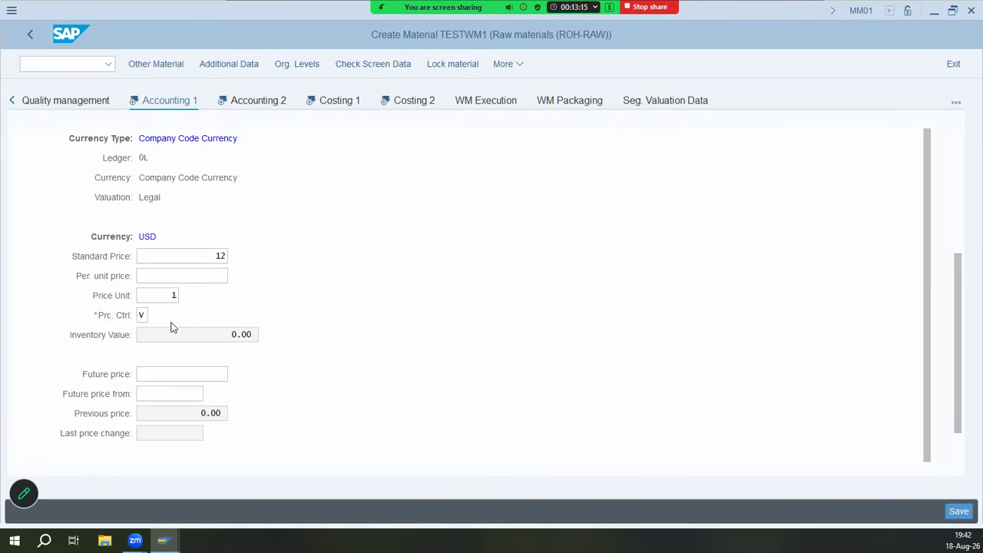
- Set the periodic unit price to 12.10 USD in the Accounting 1 view and check the entered prices
left_click(185, 376)
left_click(183, 389)
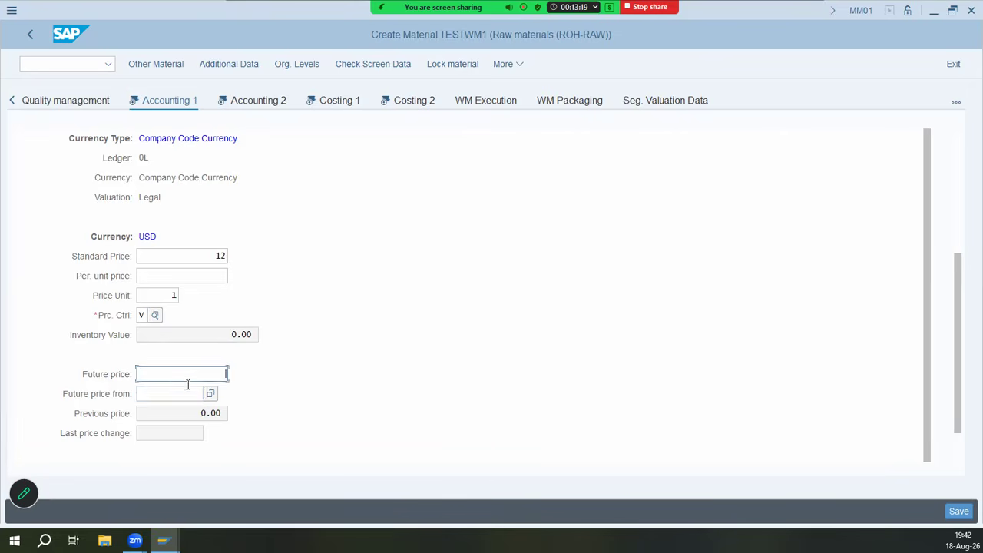
left_click(254, 103)
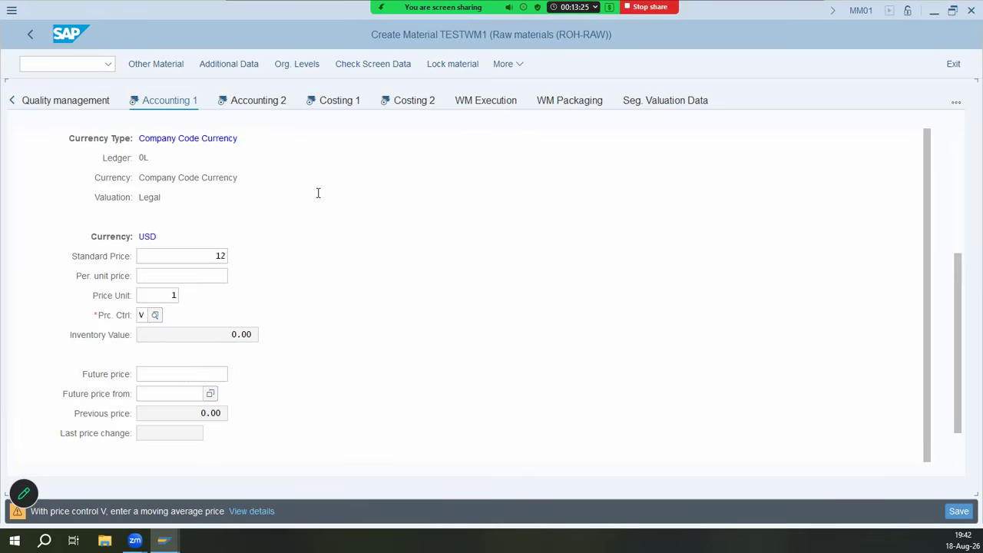
left_click(184, 277)
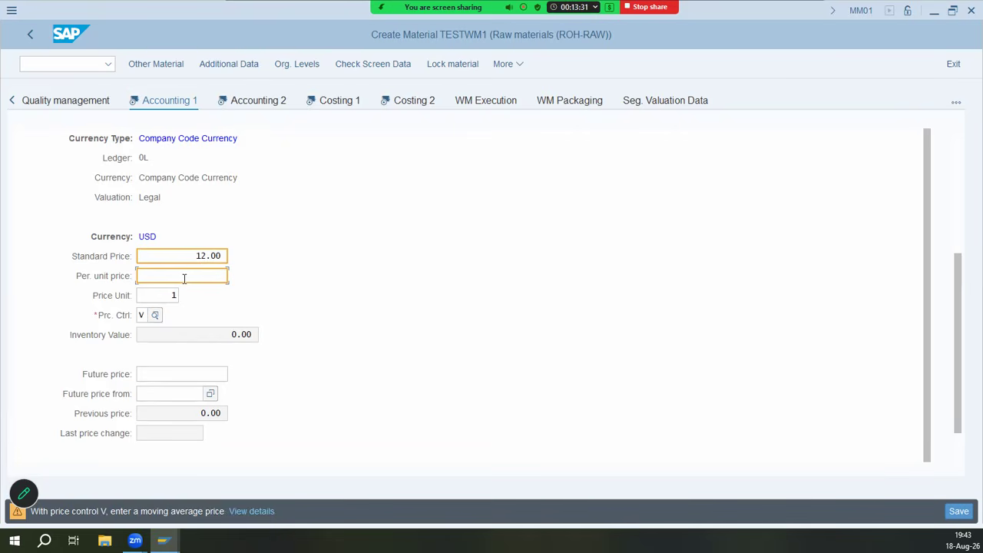
type("12.10")
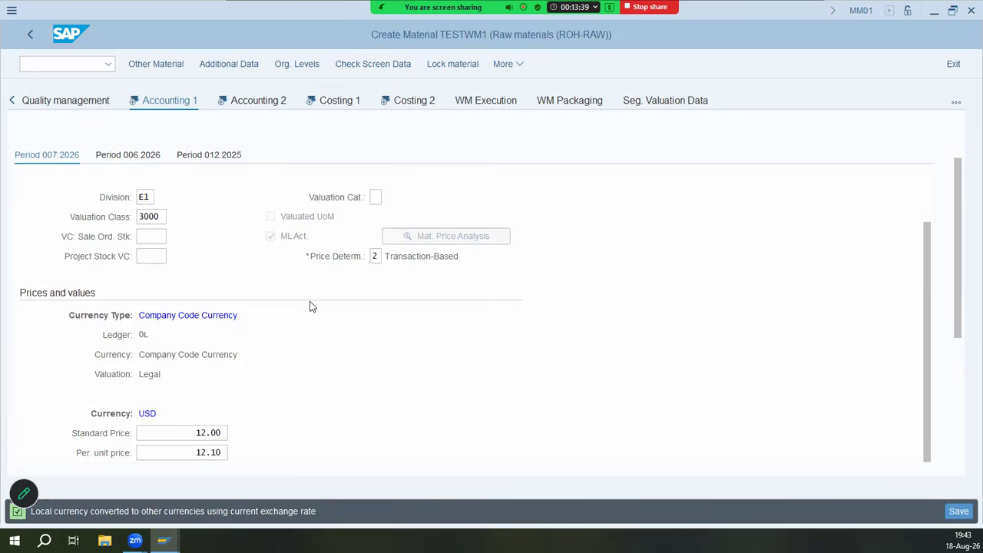
scroll(311, 306, "down", 2)
left_click_drag(171, 319, 268, 330)
left_click_drag(173, 334, 320, 356)
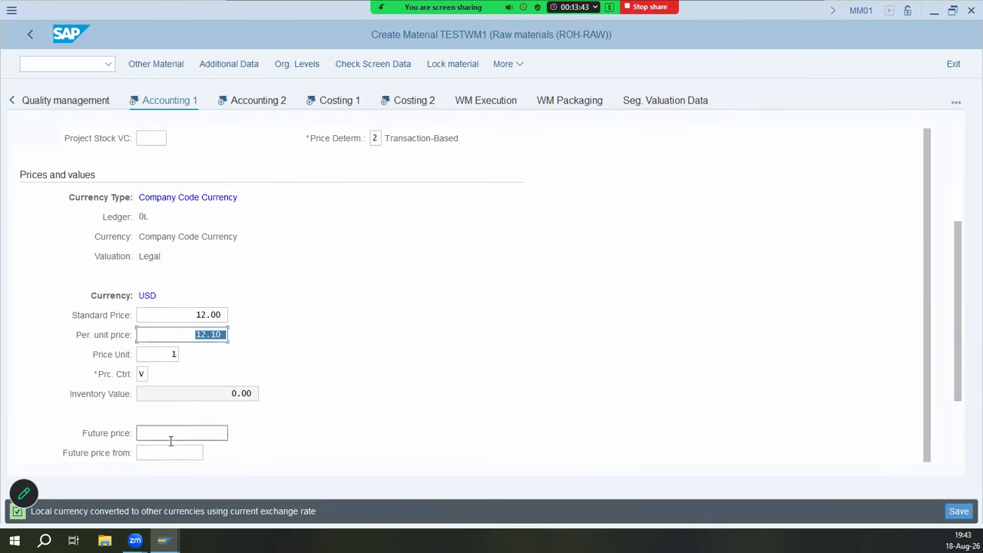
- Continue through the Accounting 2 and Costing 1 views and review their valuation, general and quantity structure data
left_click(272, 106)
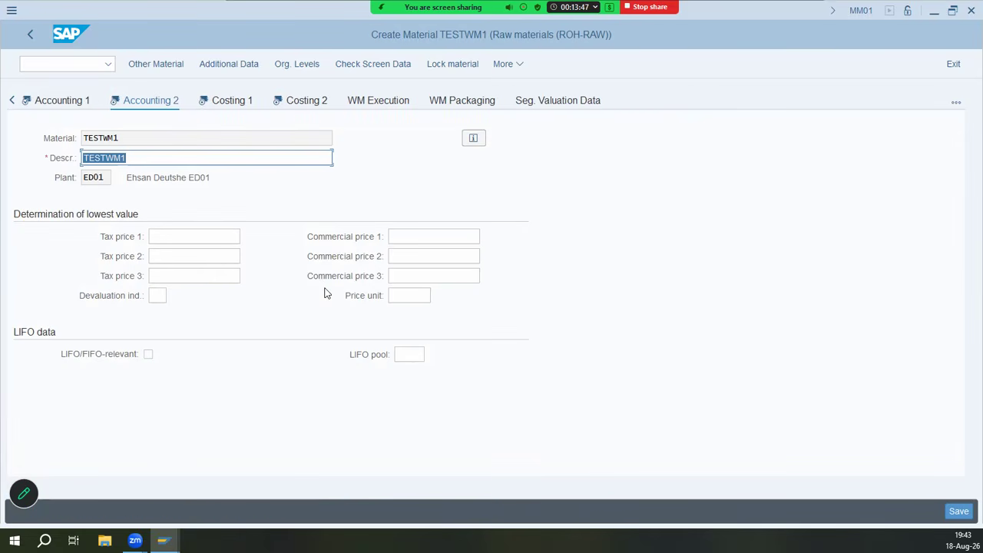
left_click(237, 108)
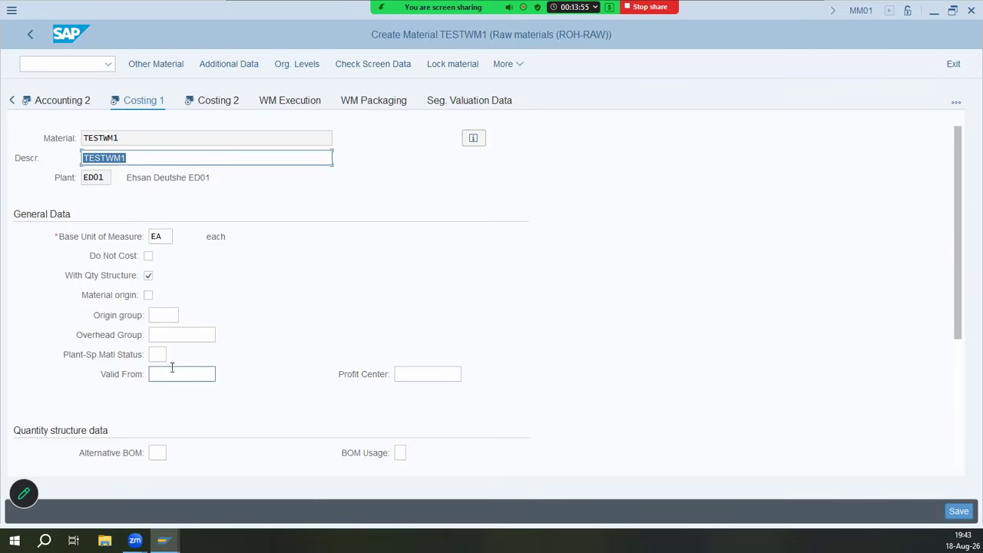
scroll(173, 372, "down", 3)
scroll(174, 372, "down", 2)
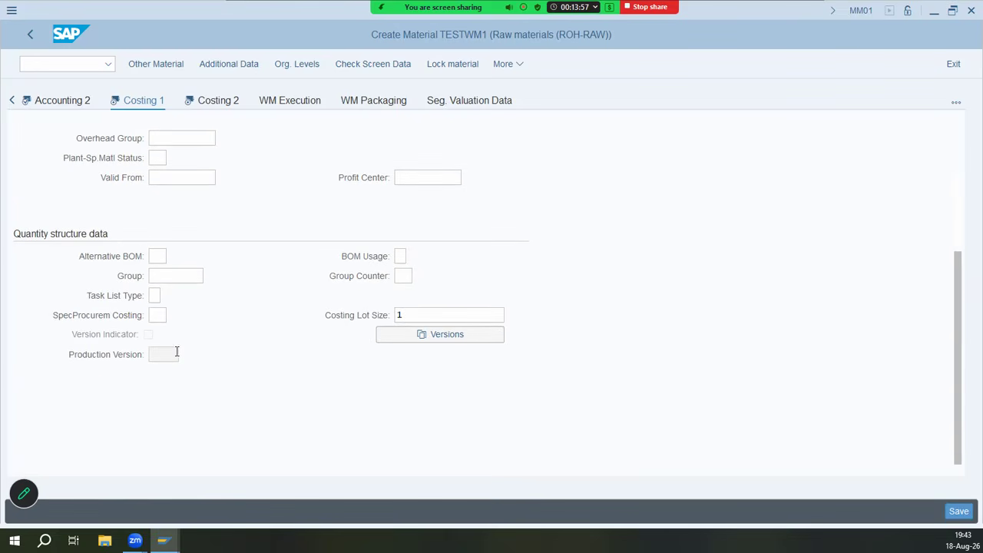
left_click(162, 257)
- Review the Costing 2 view's planned prices and valuation data, and look up the valuation categories without editing any entries
left_click(216, 107)
scroll(265, 308, "down", 2)
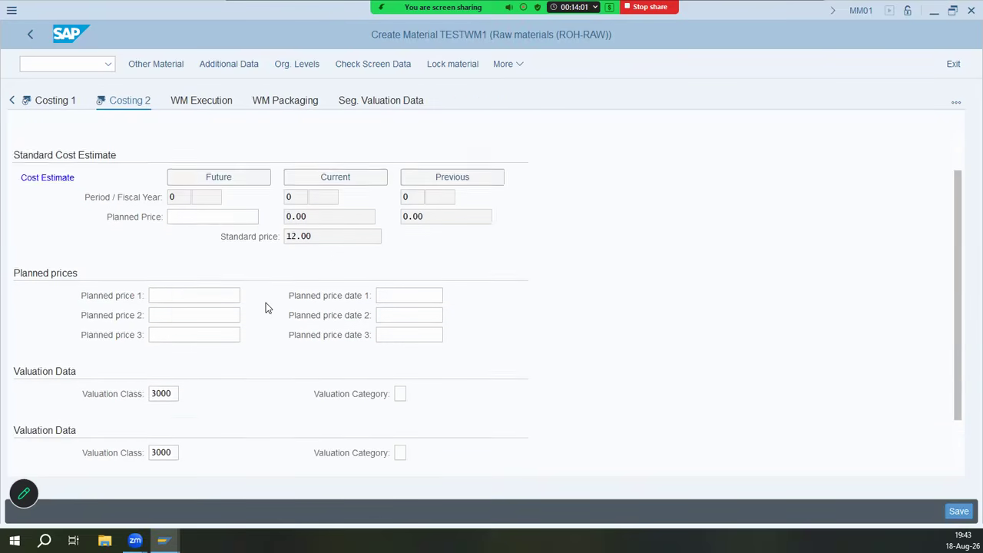
scroll(266, 307, "down", 2)
left_click(178, 355)
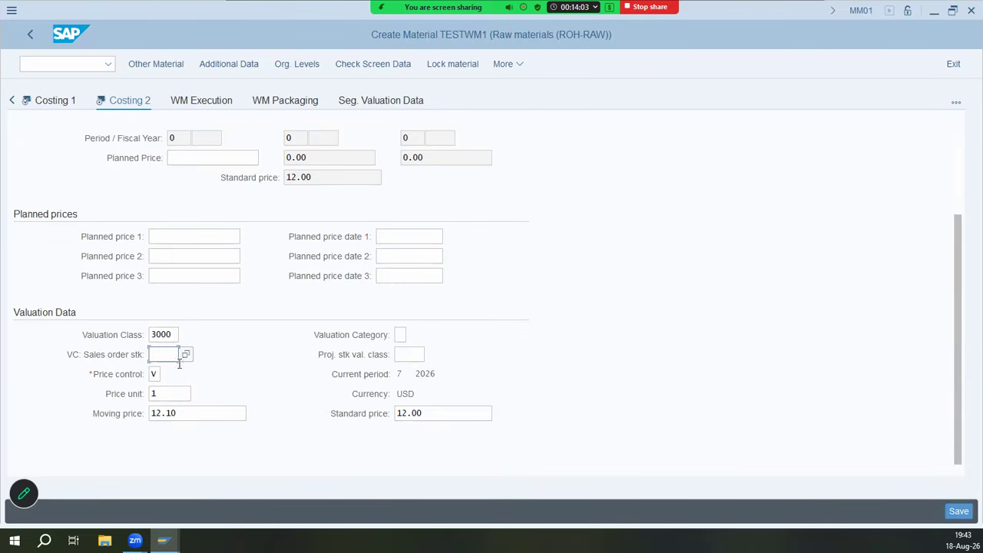
left_click(402, 355)
left_click(400, 335)
left_click(412, 335)
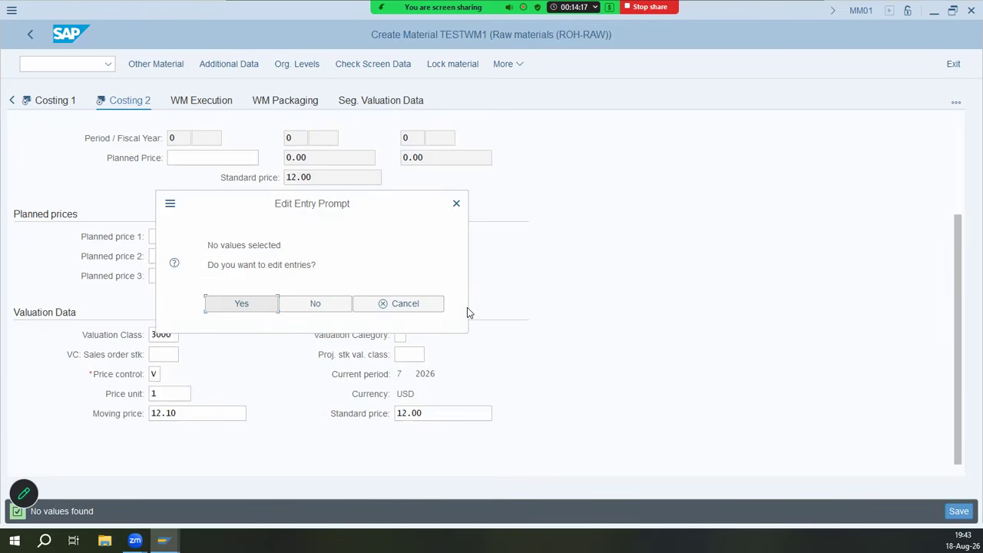
left_click(327, 305)
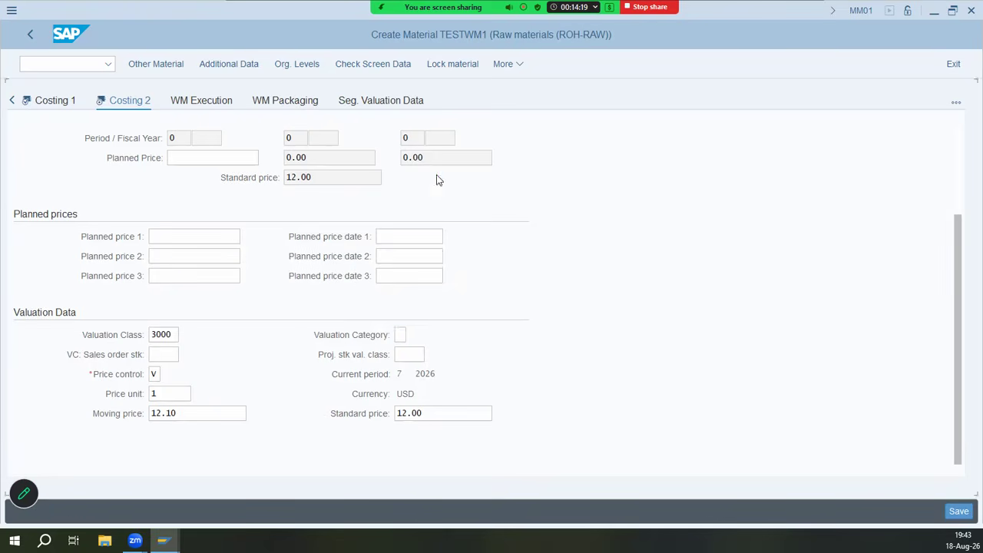
- Save the new material TESTWM1 and return to the SAP Easy Access screen
left_click(960, 511)
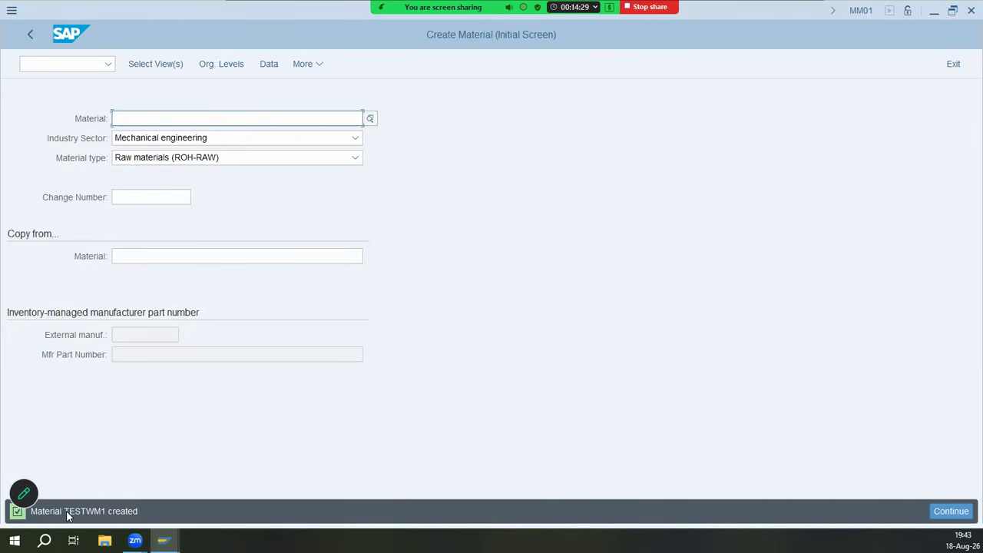
left_click_drag(65, 512, 96, 517)
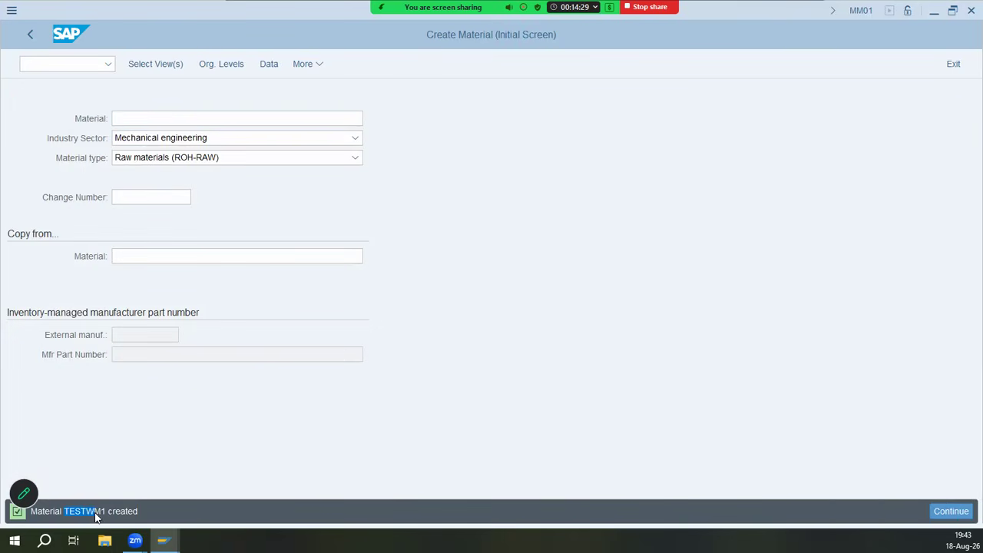
left_click(35, 34)
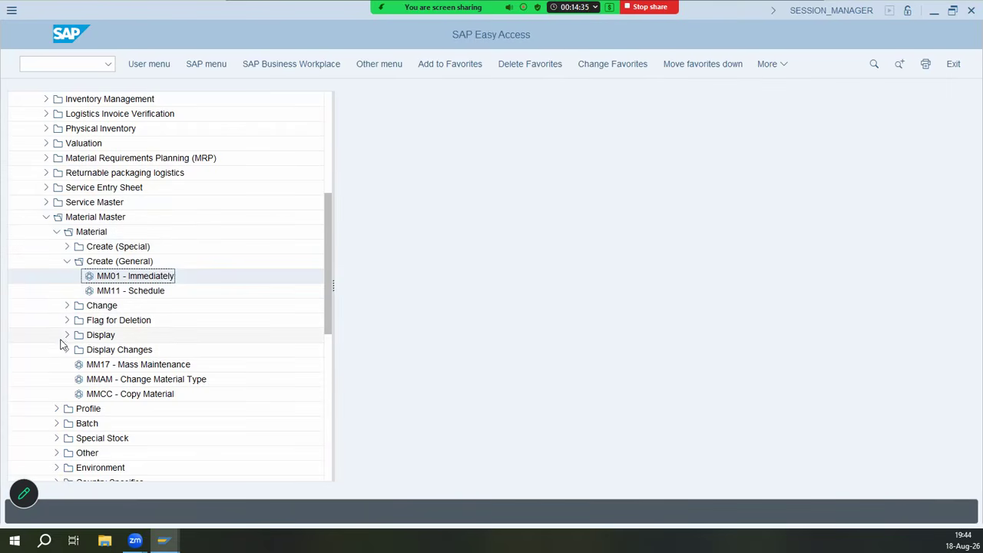
- Expand the Display and Change folders under Material Master to locate the MM03 and MM02 transactions
left_click(67, 335)
left_click(122, 350)
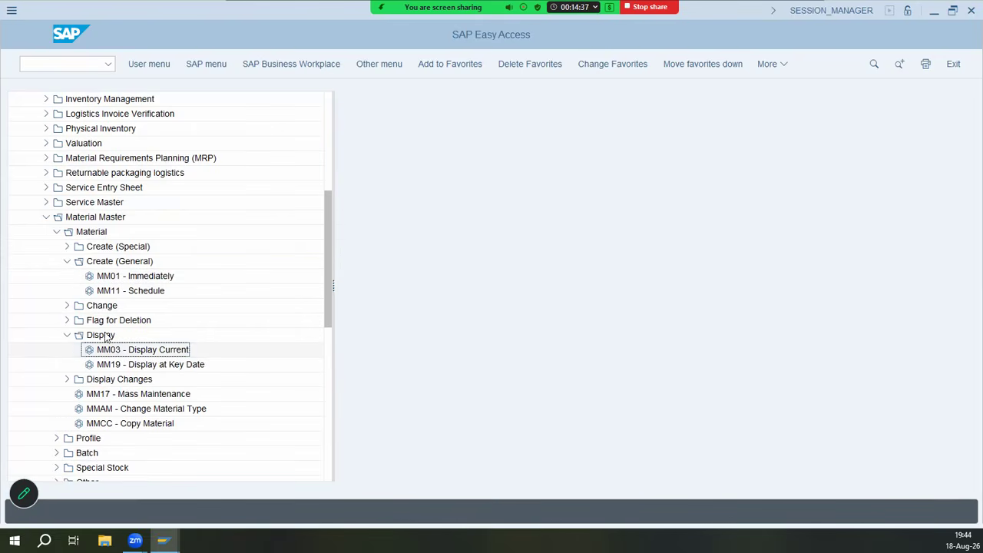
left_click(67, 305)
left_click(107, 321)
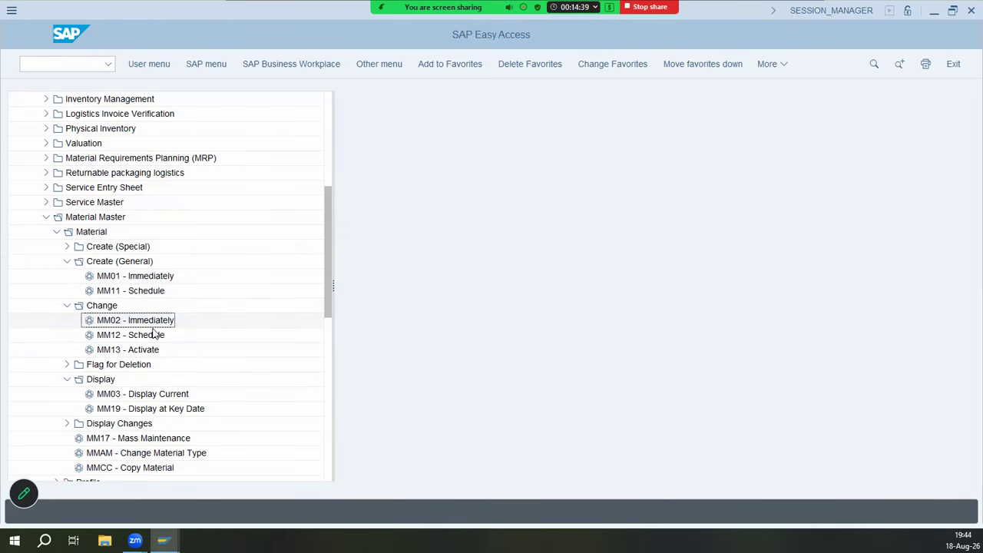
left_click(128, 395)
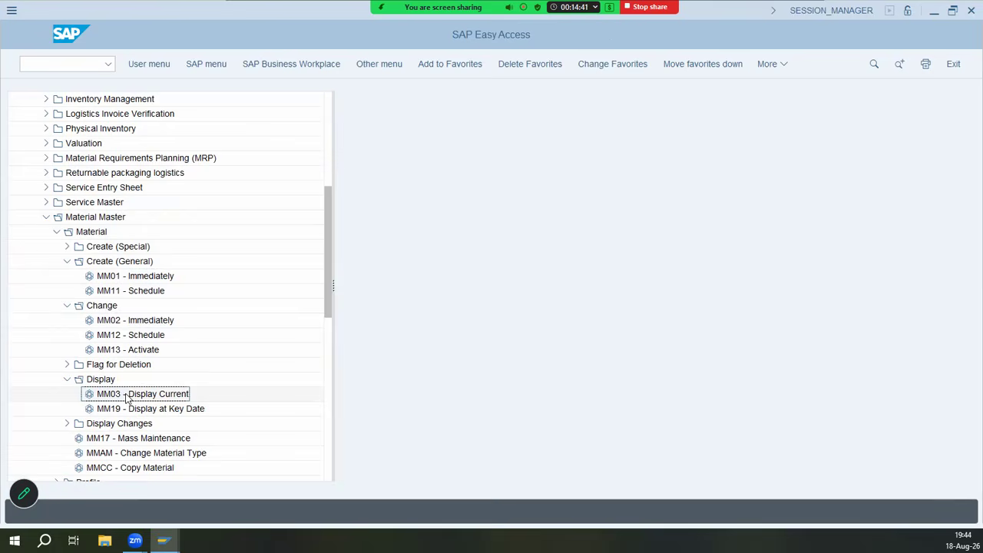
left_click(128, 321)
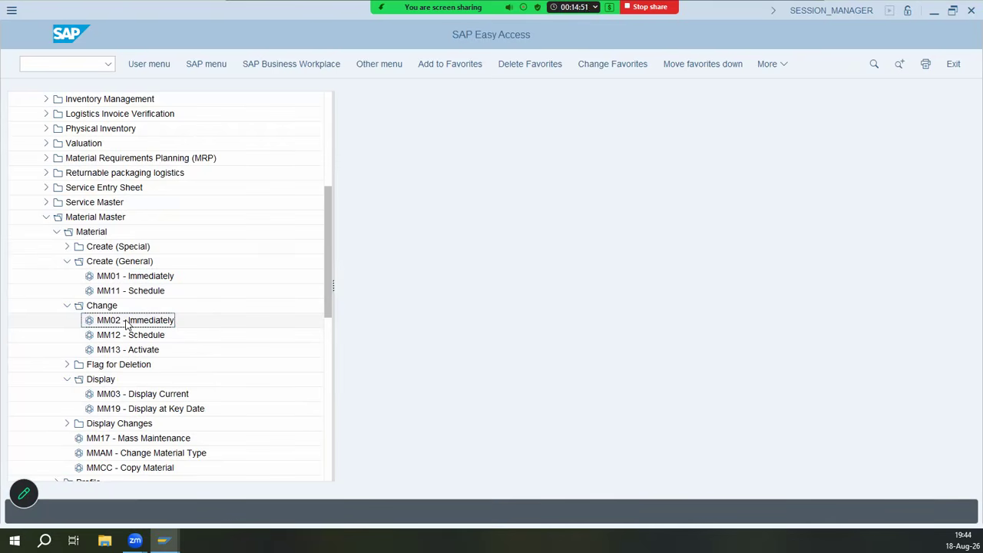
- Start Display Material (MM03) for TESTWM1 and proceed from the view selection to its organizational levels
double_click(134, 395)
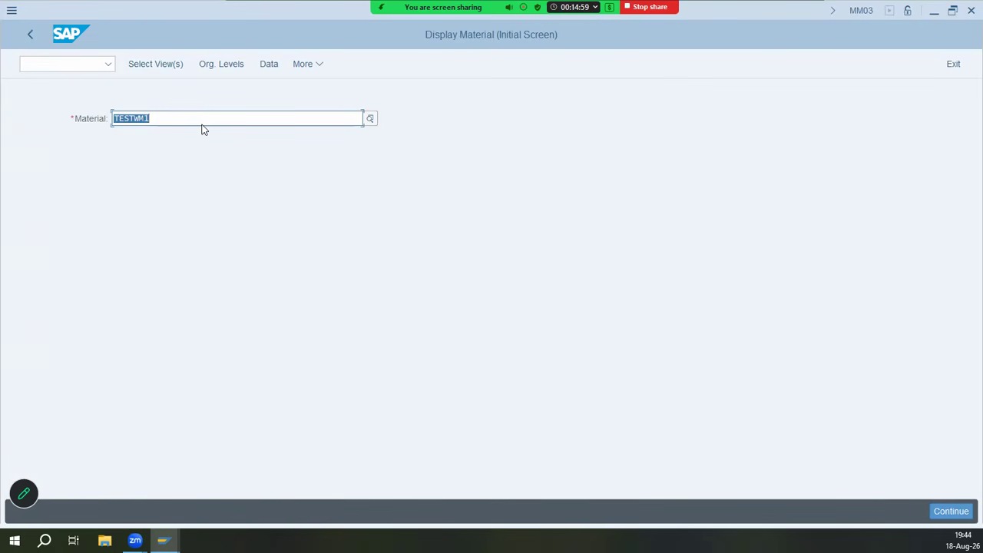
key("Return")
left_click(354, 511)
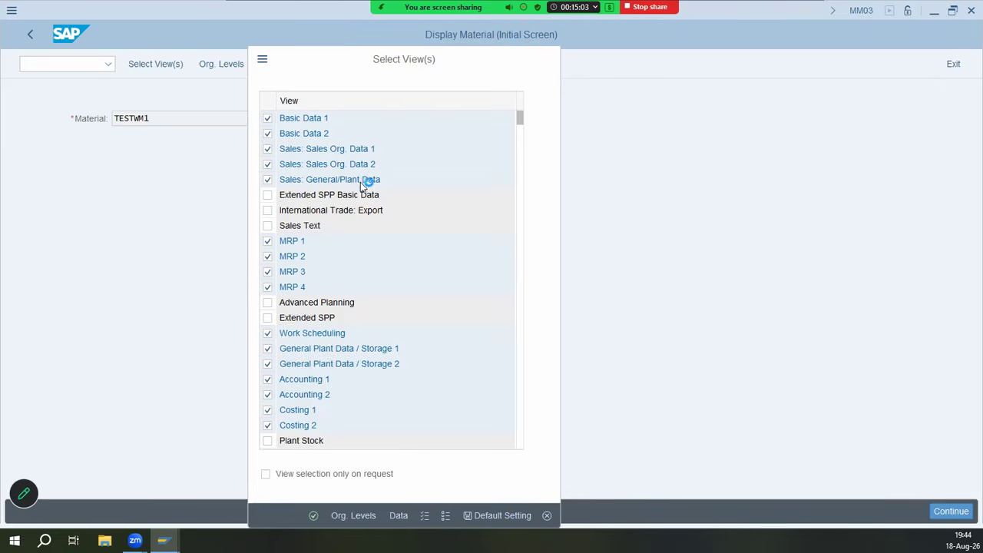
- Display the material for plant ED01, storage location 3000, sales organization ED01 and distribution channel E1
left_click(286, 201)
left_click(287, 221)
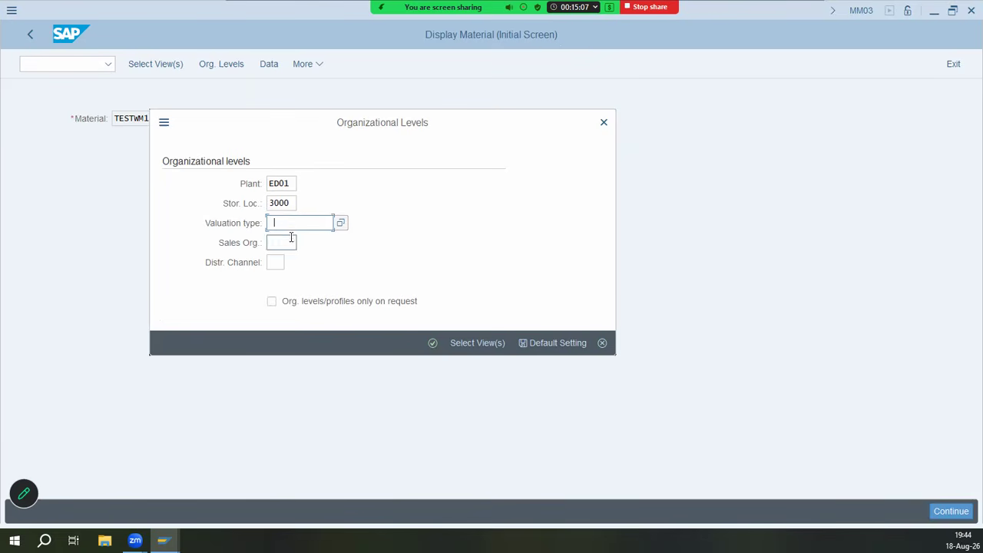
left_click(290, 241)
left_click(282, 261)
left_click(286, 265)
left_click(283, 281)
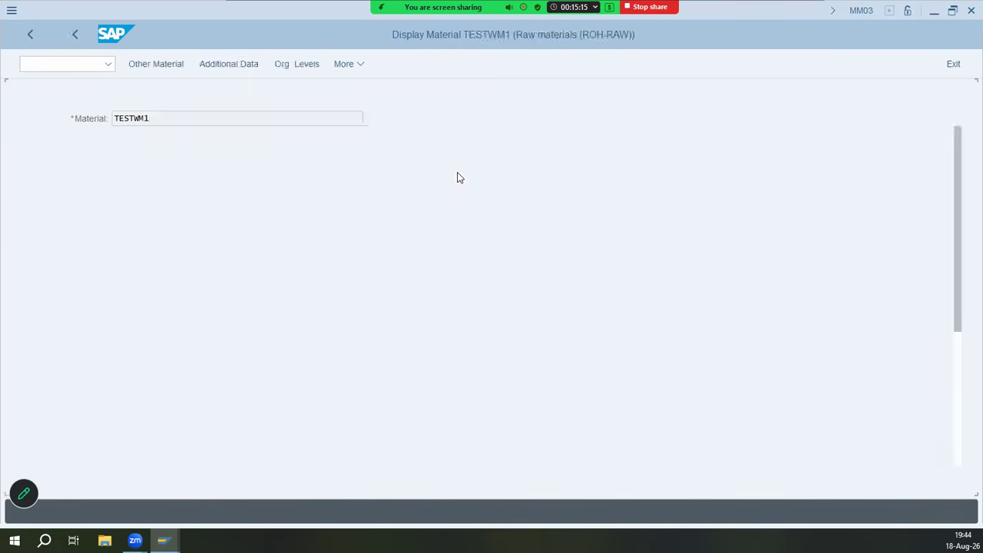
- Review the material's Basic data 1 view and the language descriptions in its additional data, returning to Basic data 2
scroll(250, 317, "down", 2)
scroll(249, 317, "down", 5)
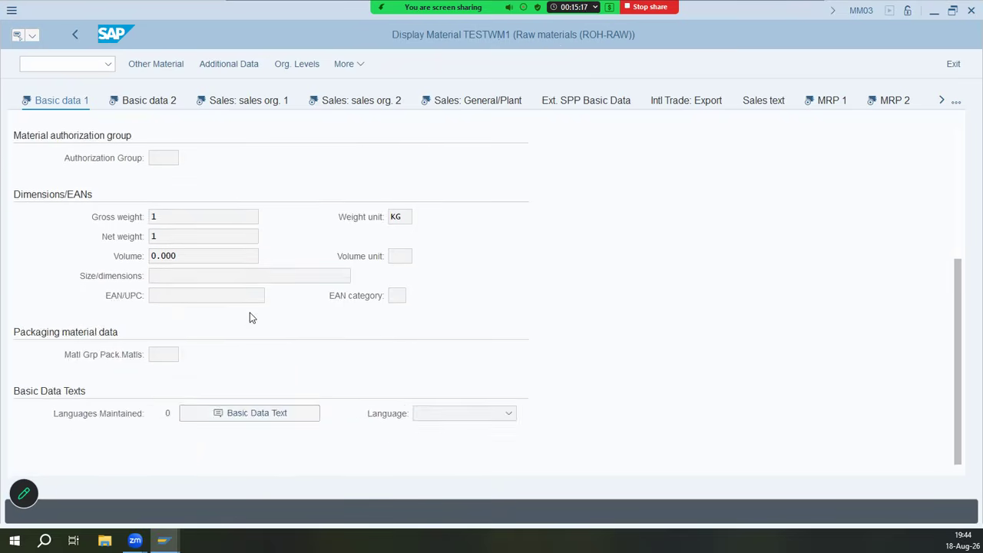
scroll(249, 317, "up", 7)
left_click(154, 102)
left_click(235, 66)
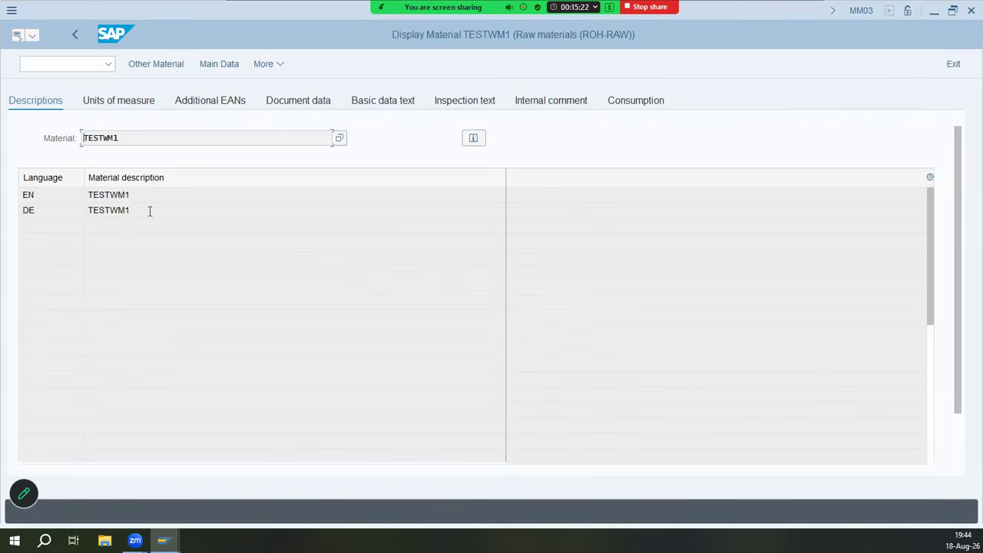
double_click(150, 211)
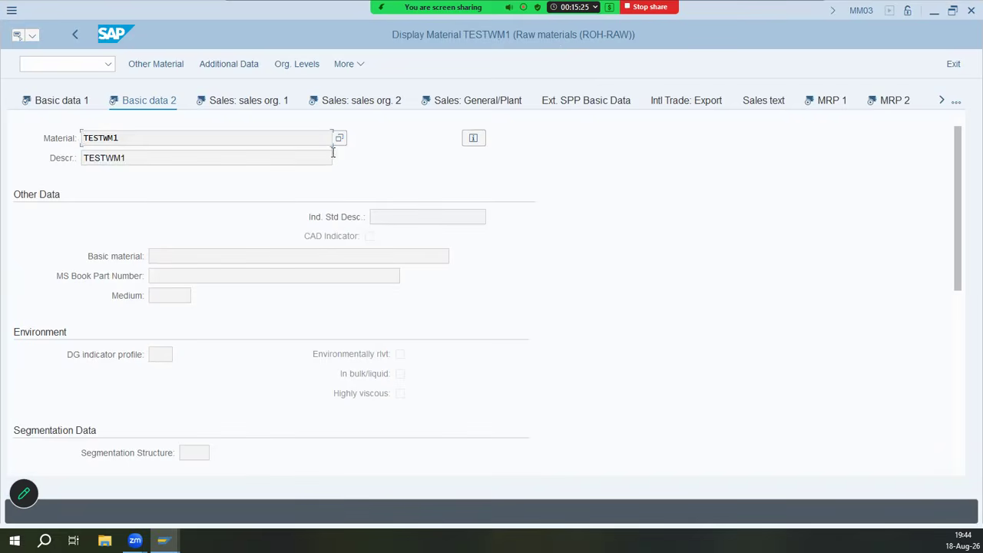
- Look through the sales org. 2, MRP 3, Accounting 2 and Costing 2 views, checking the standard price
left_click(379, 104)
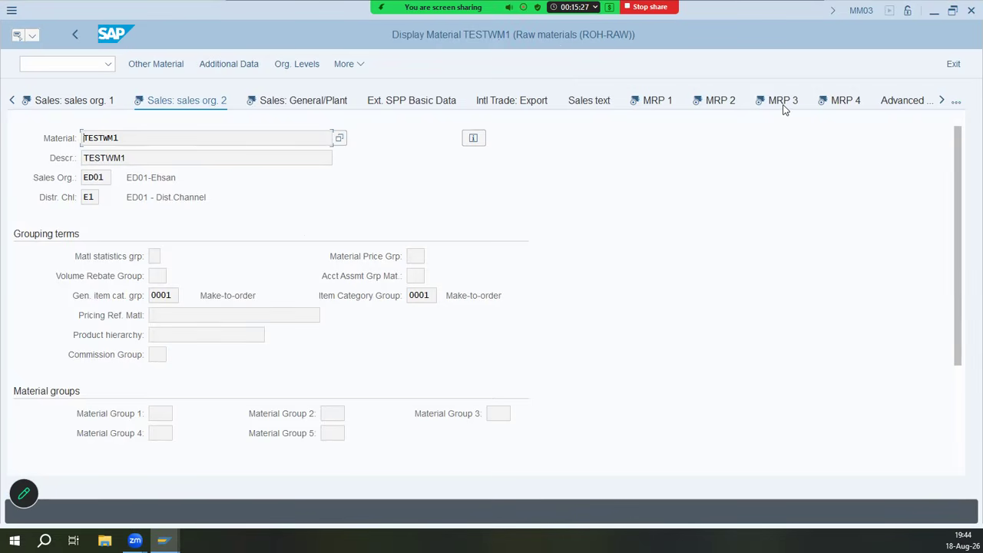
left_click(795, 101)
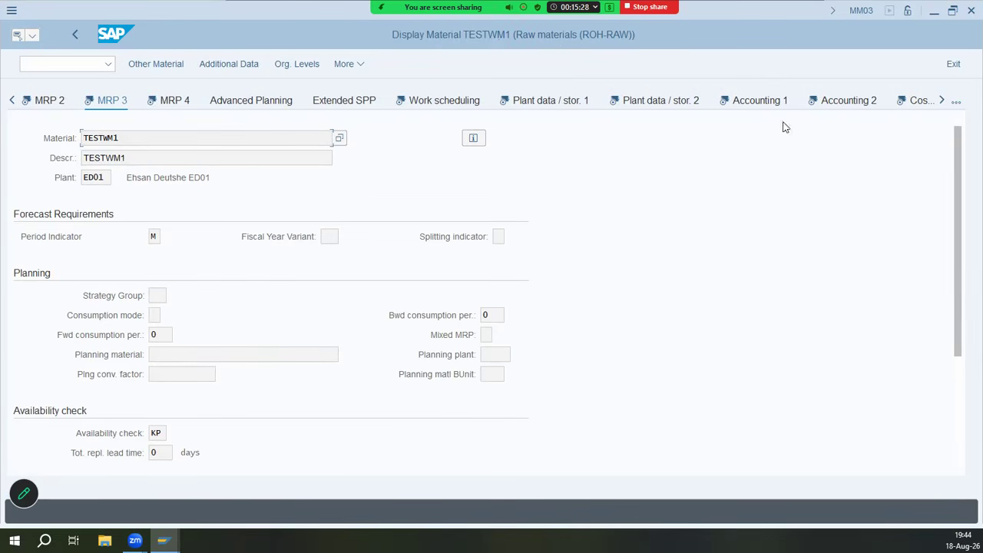
left_click(848, 102)
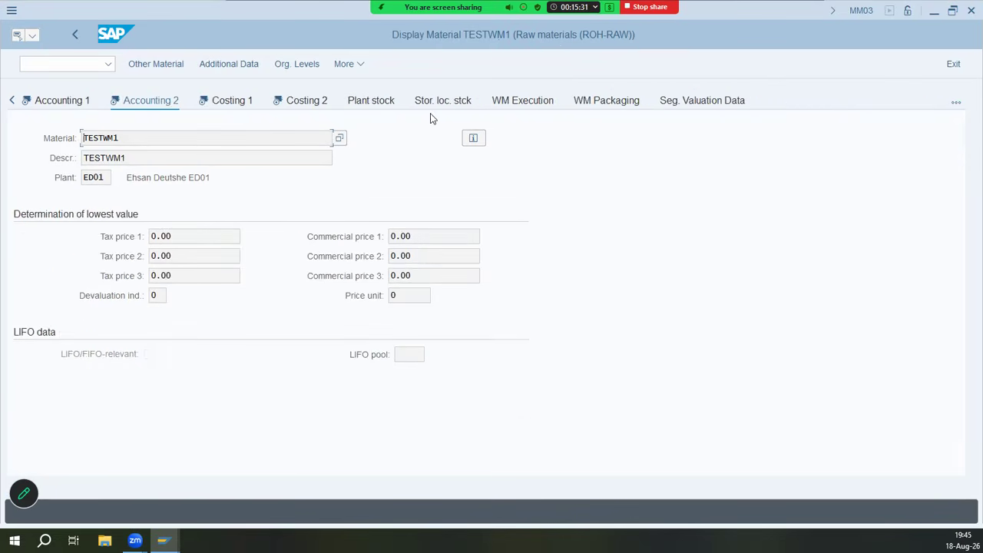
left_click(294, 108)
left_click(207, 106)
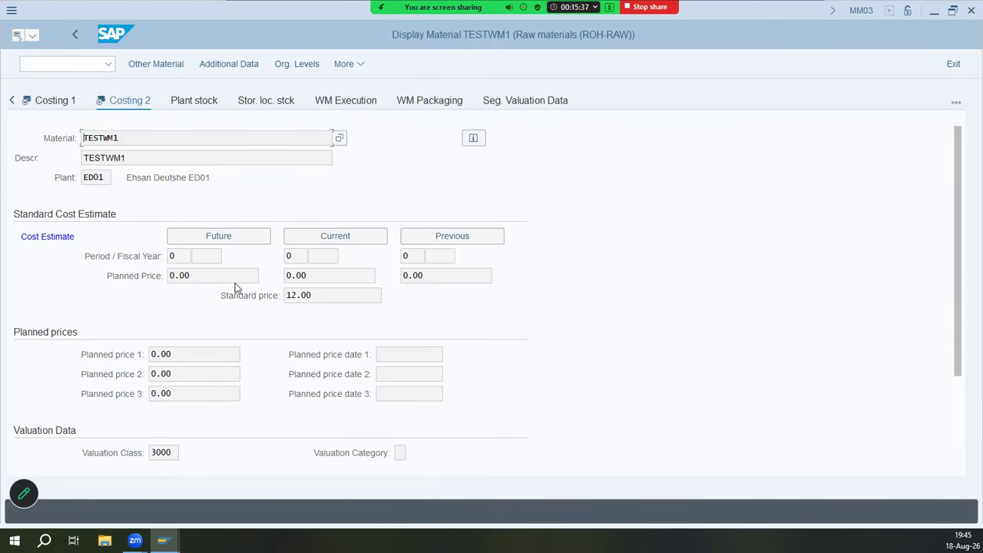
left_click_drag(316, 294, 277, 294)
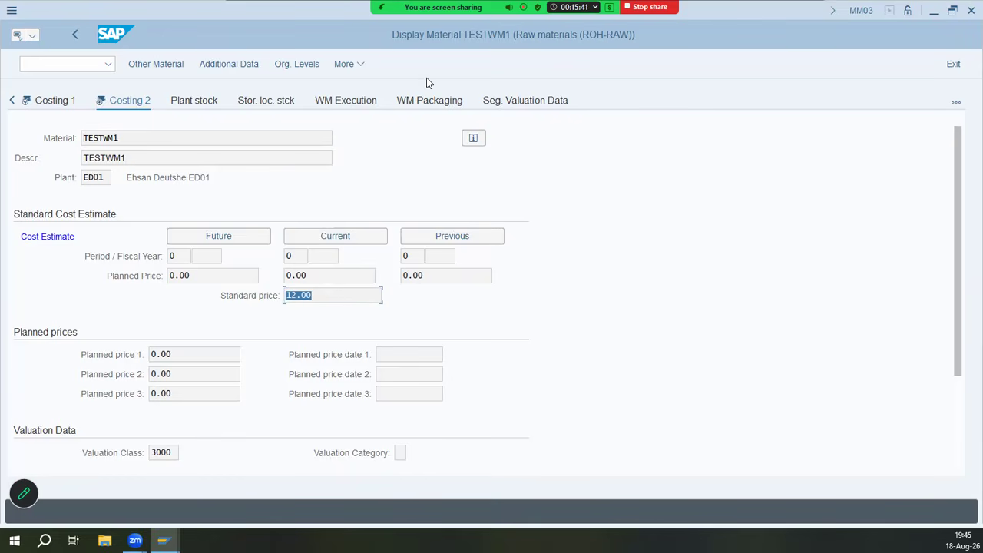
- Go back to the Accounting 1 view, check the standard and periodic unit prices, and leave the material display
left_click(10, 102)
left_click(68, 100)
left_click(17, 100)
left_click(16, 100)
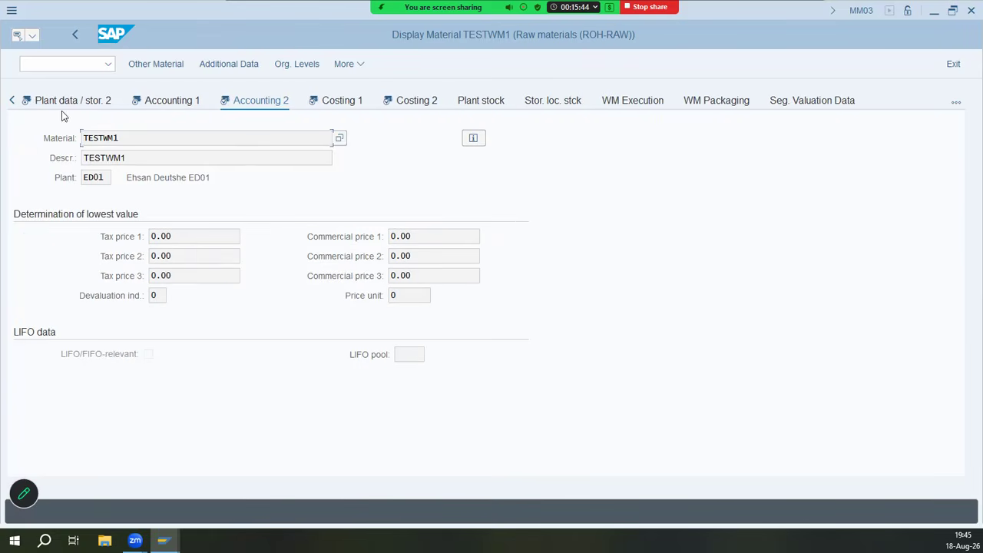
left_click(191, 105)
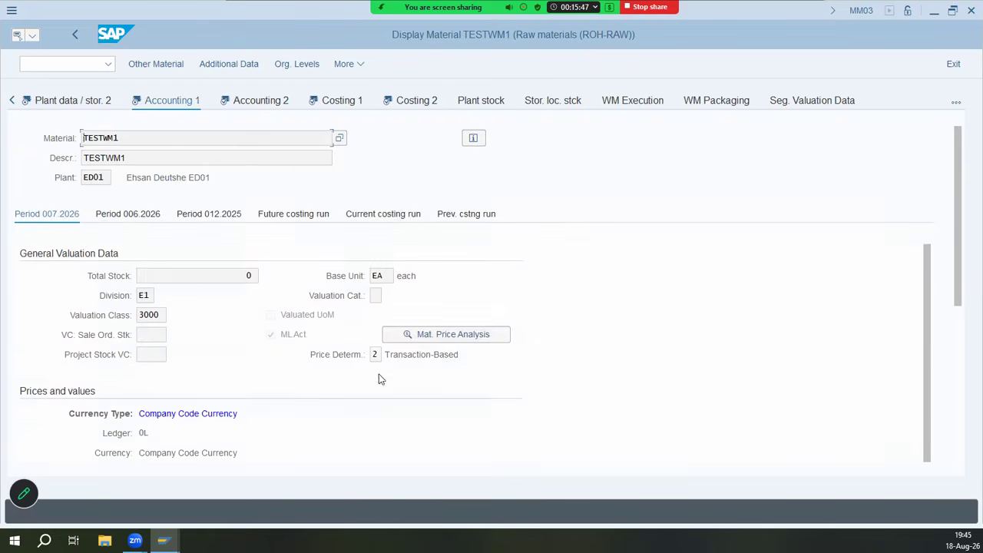
scroll(351, 388, "down", 4)
double_click(186, 314)
double_click(188, 298)
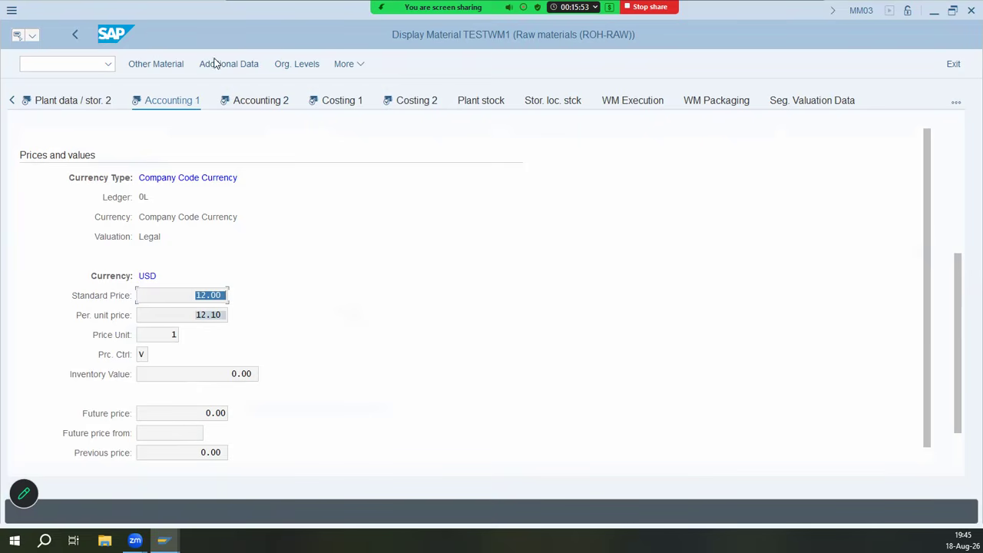
left_click(76, 35)
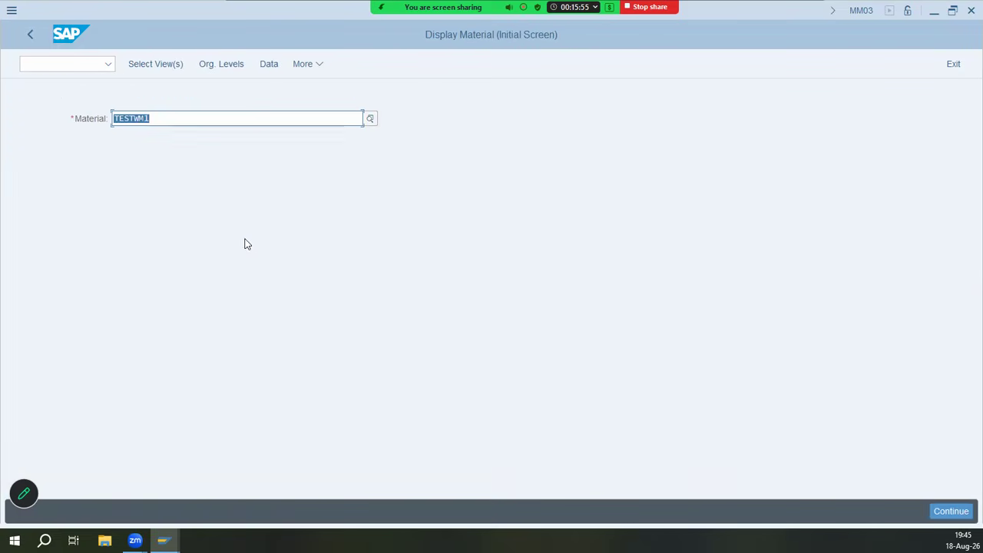